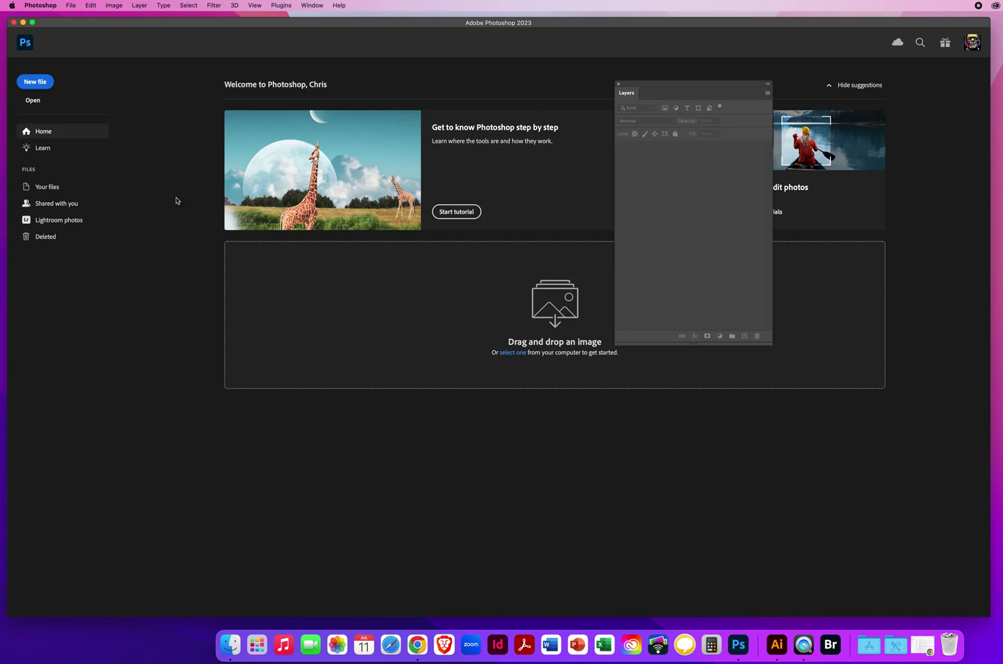
# - Open '1 Make a New Patterned Background.psd' from Desktop > PS DEMOS > PS - CHAPTER 6 > 6.3 Illust. Patterns
pyautogui.click(71, 6)
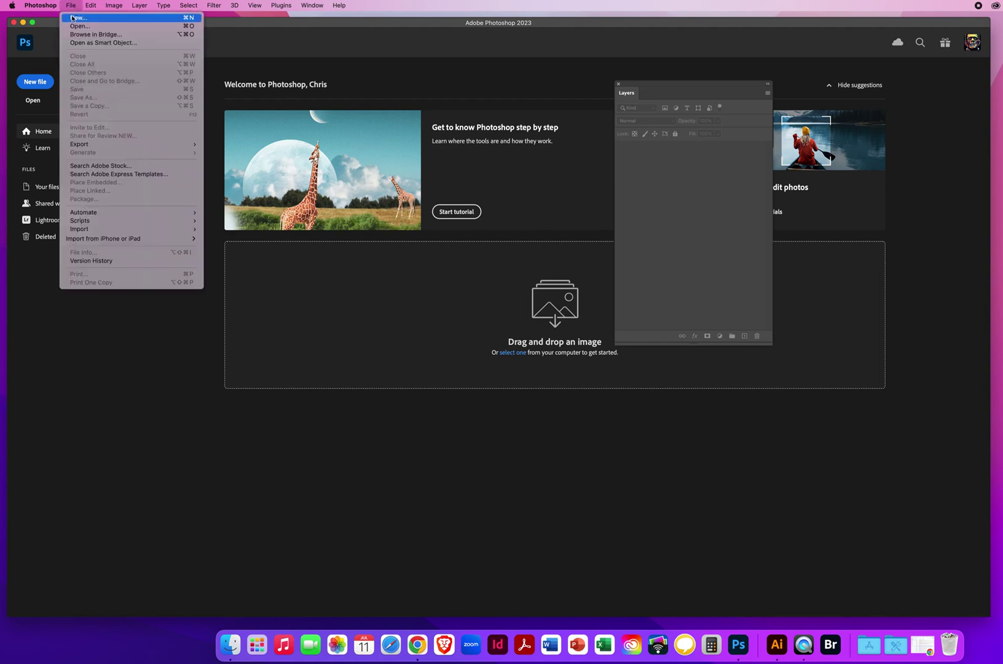
pyautogui.click(71, 26)
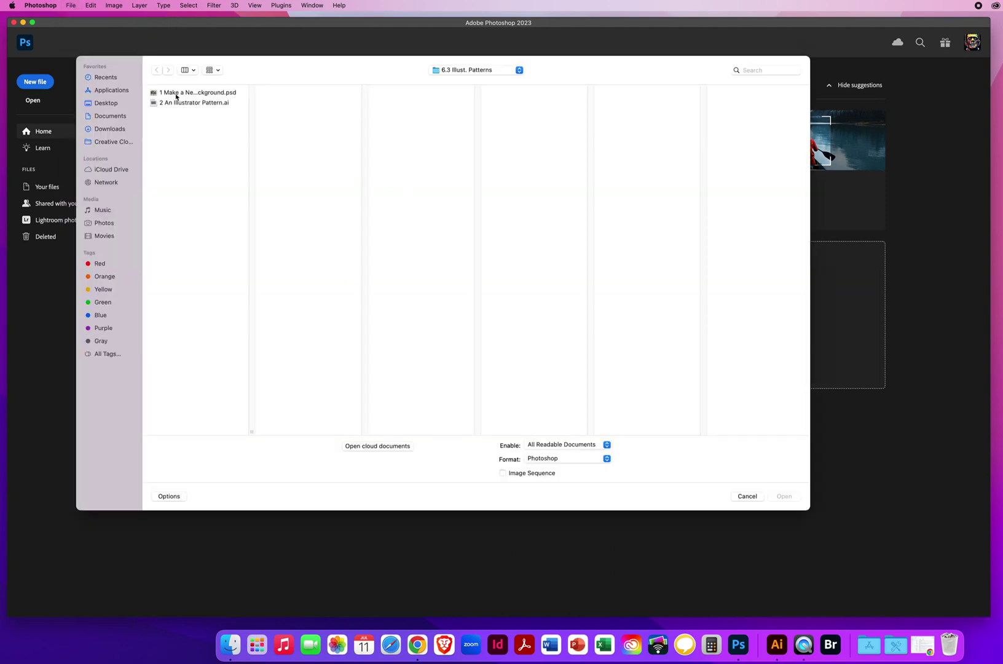
pyautogui.click(112, 104)
pyautogui.click(188, 93)
pyautogui.click(289, 103)
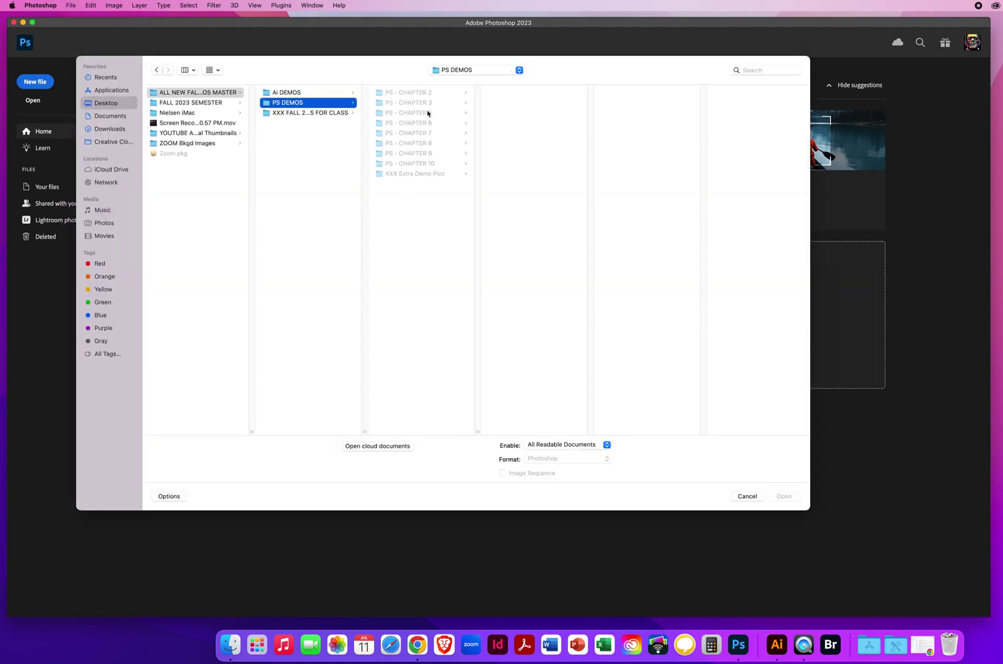
pyautogui.click(418, 124)
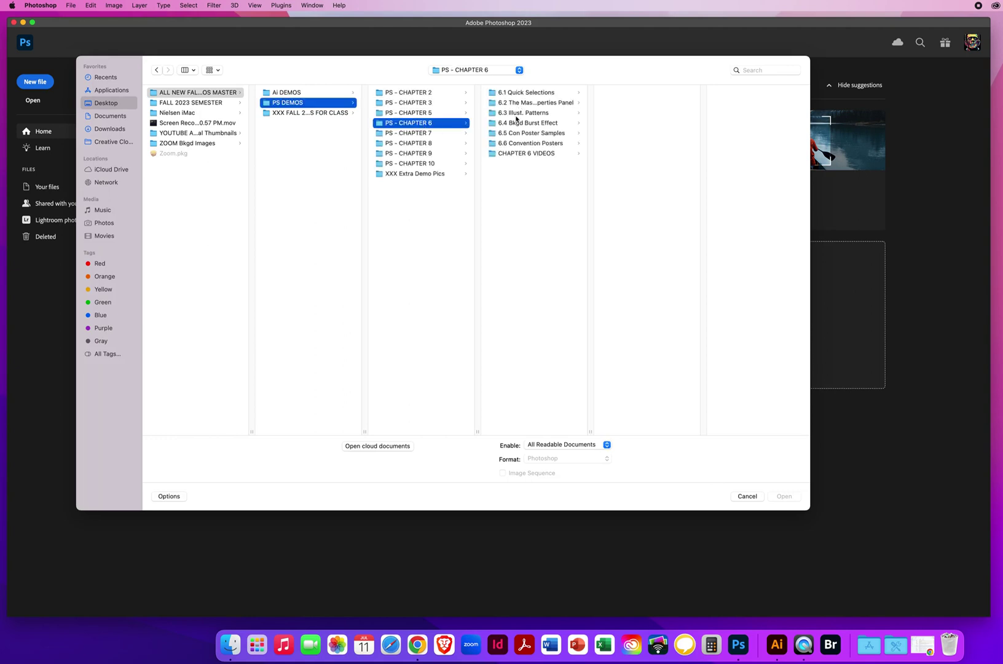
pyautogui.click(518, 114)
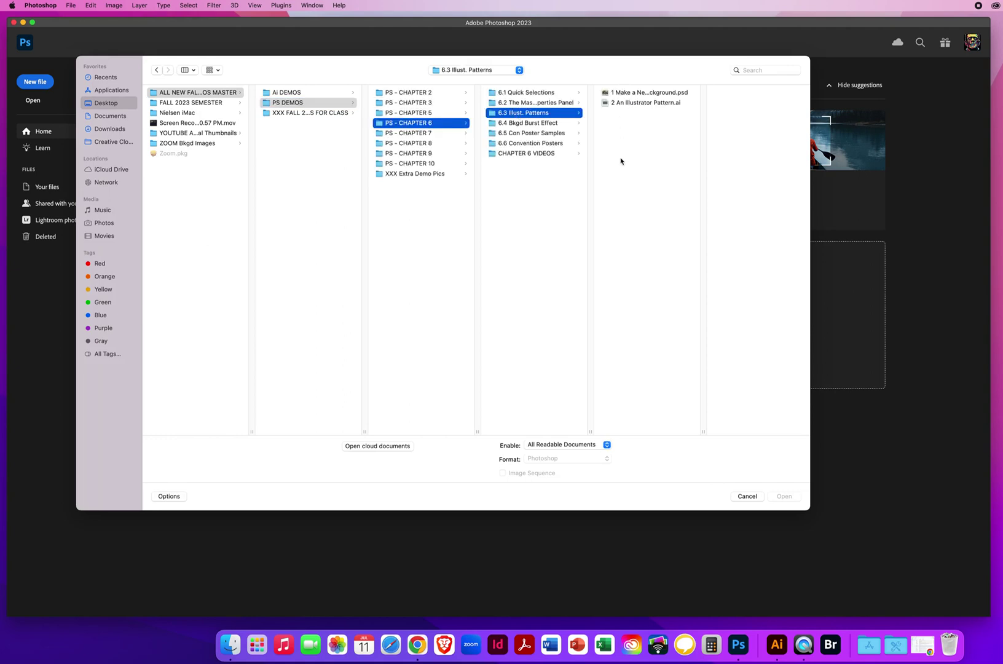
pyautogui.click(627, 94)
pyautogui.click(784, 499)
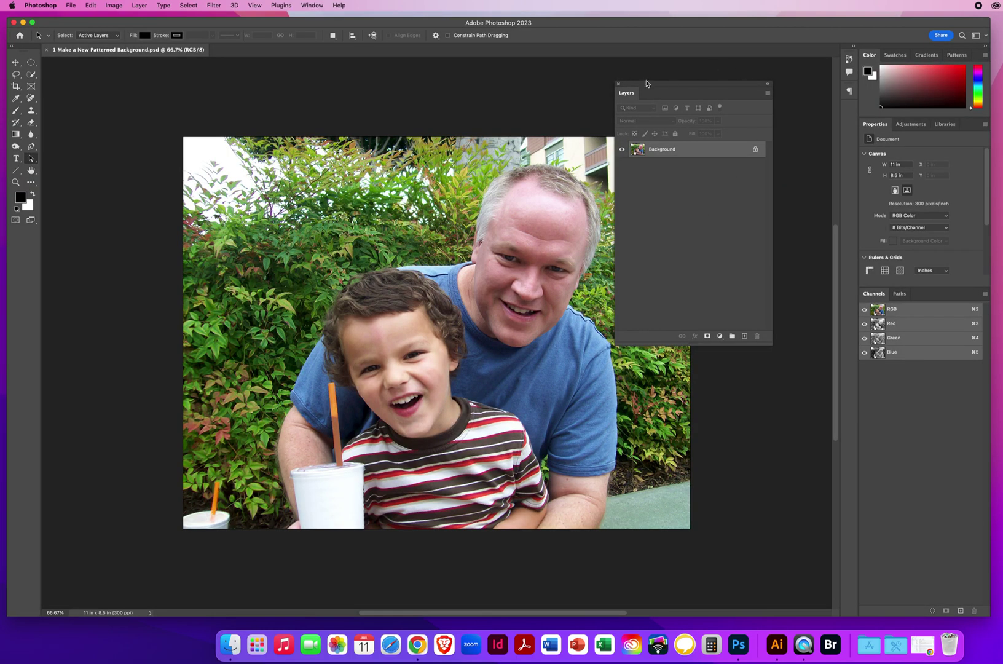
# - Rename the Background layer to 'ORIGINAL PICTURE'
pyautogui.moveTo(647, 84); pyautogui.dragTo(699, 77)
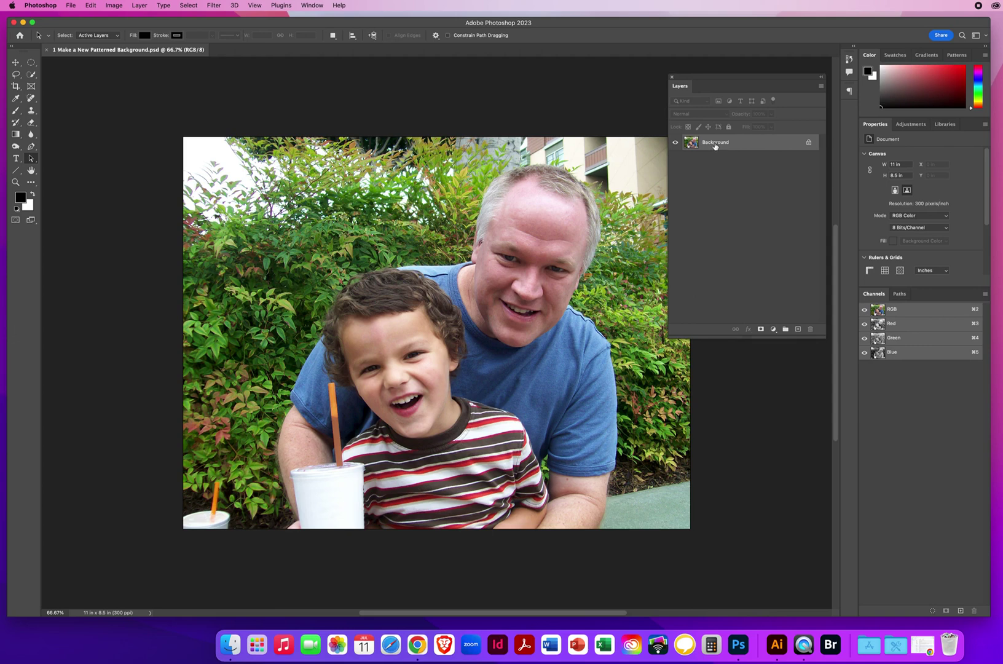
pyautogui.doubleClick(715, 143)
pyautogui.write('ORIGINAL PICTURE')
pyautogui.press('Return')
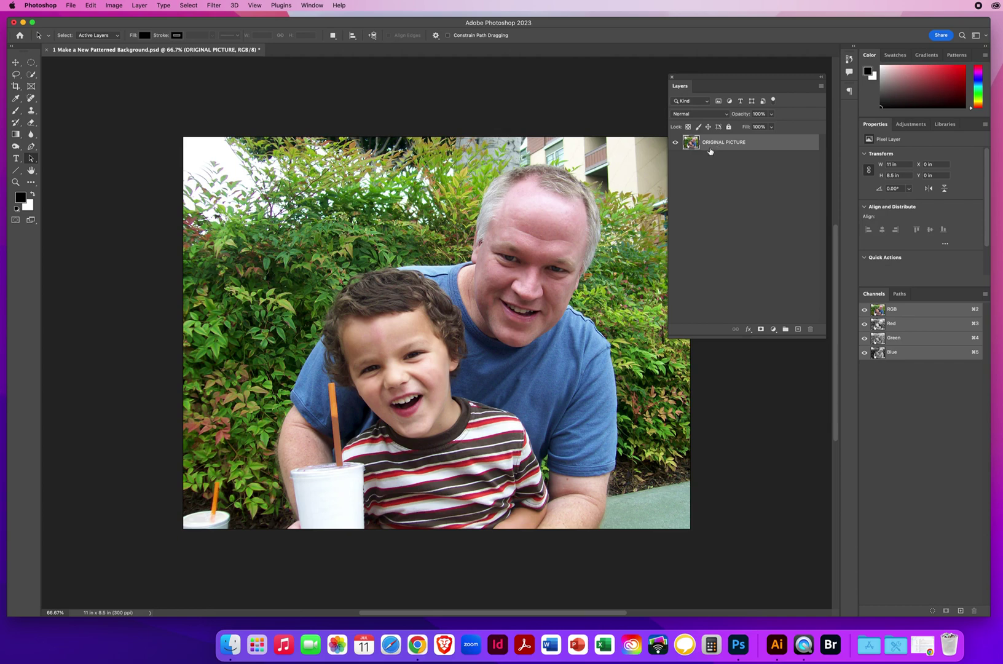
# - Add a new layer named 'BLACK LAYER' and fill it with solid black
pyautogui.moveTo(695, 79); pyautogui.dragTo(685, 74)
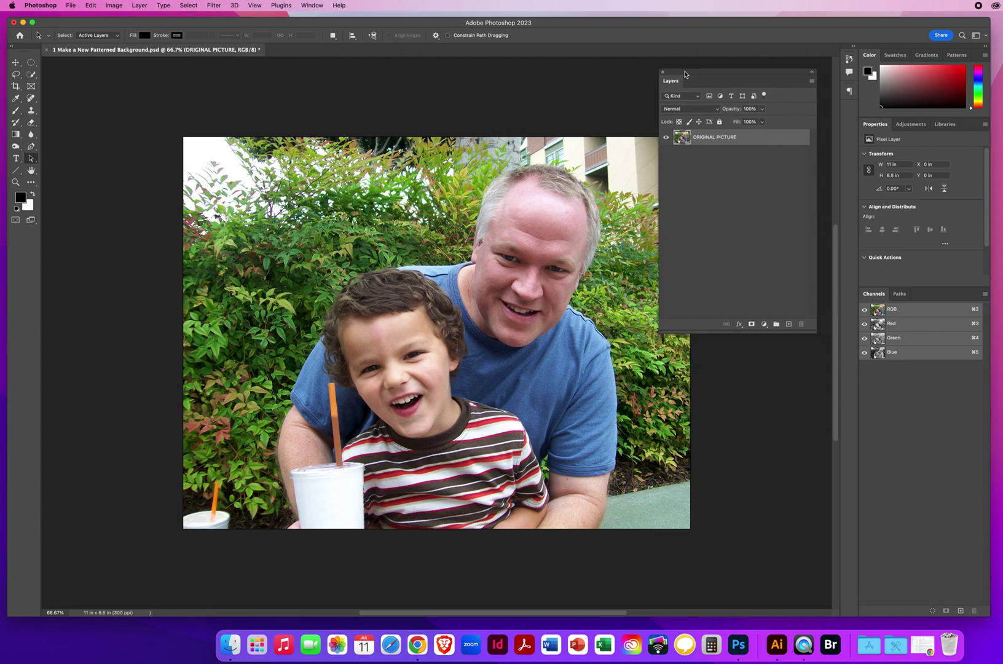
pyautogui.click(789, 325)
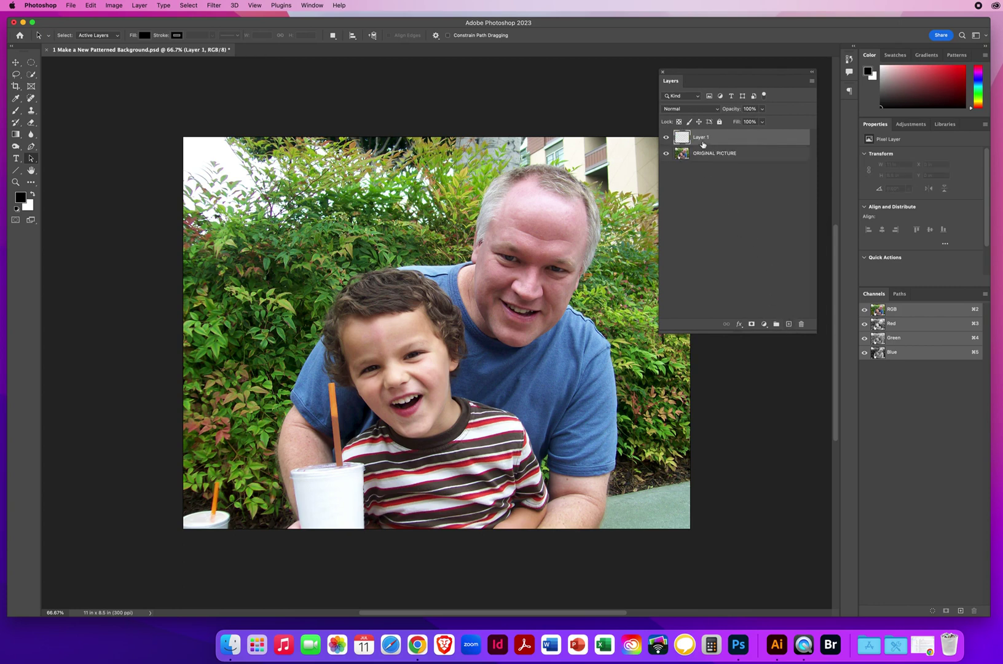
pyautogui.doubleClick(702, 137)
pyautogui.write('BLACK LAYER')
pyautogui.press('Return')
pyautogui.hotkey('alt', 'BackSpace')
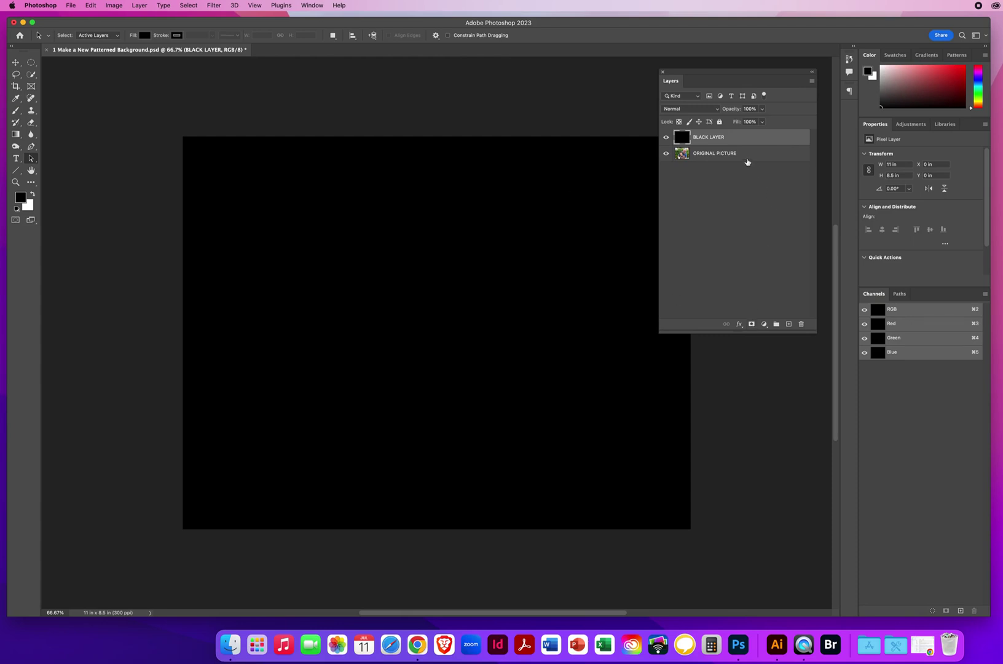
# - Move BLACK LAYER below ORIGINAL PICTURE and make ORIGINAL PICTURE the active layer
pyautogui.moveTo(732, 138); pyautogui.dragTo(730, 165)
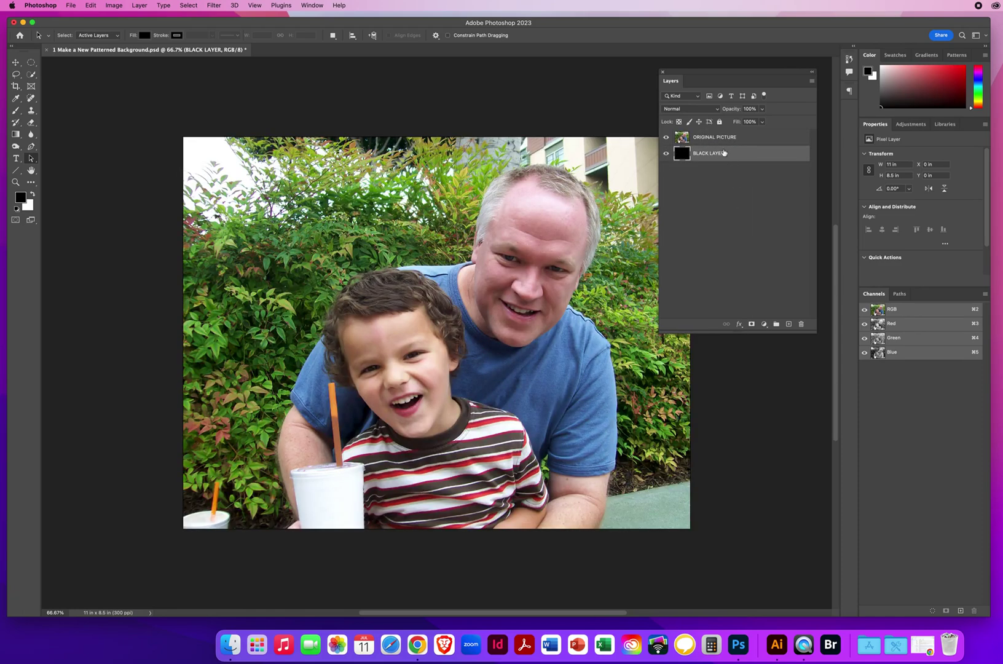
pyautogui.click(712, 141)
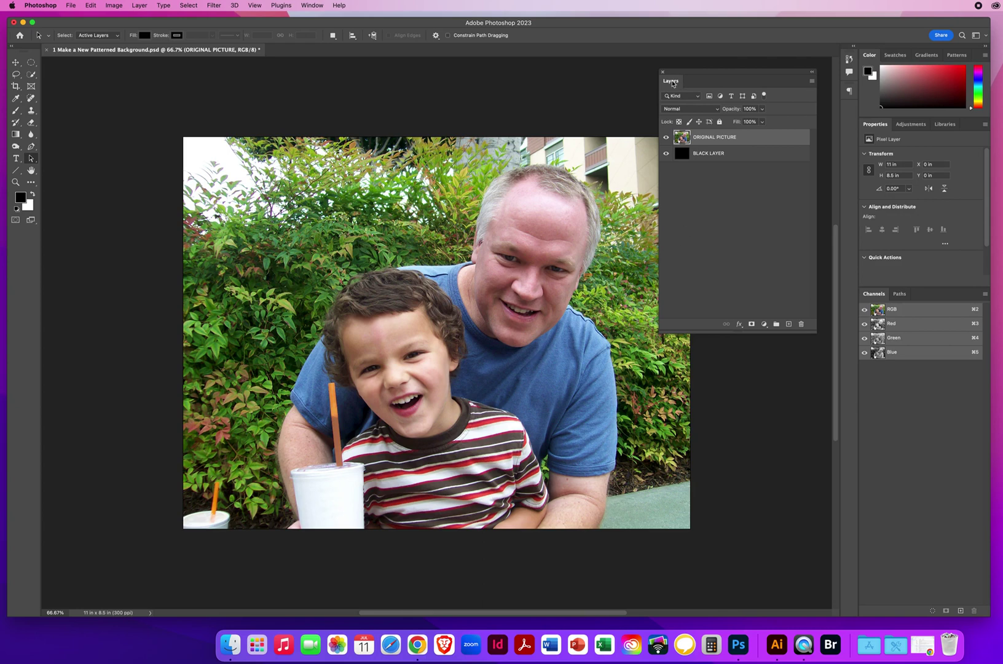
# - Dock the Layers panel with Channels and Paths, then show the 'Jonah and Dad Tracing' path
pyautogui.moveTo(672, 84); pyautogui.dragTo(871, 297)
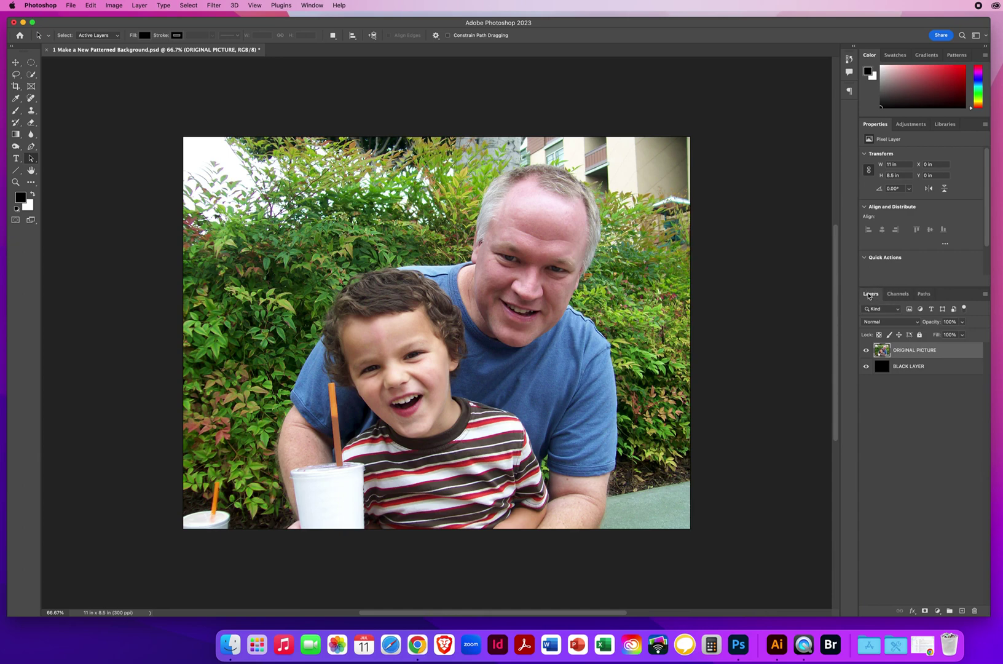
pyautogui.click(899, 294)
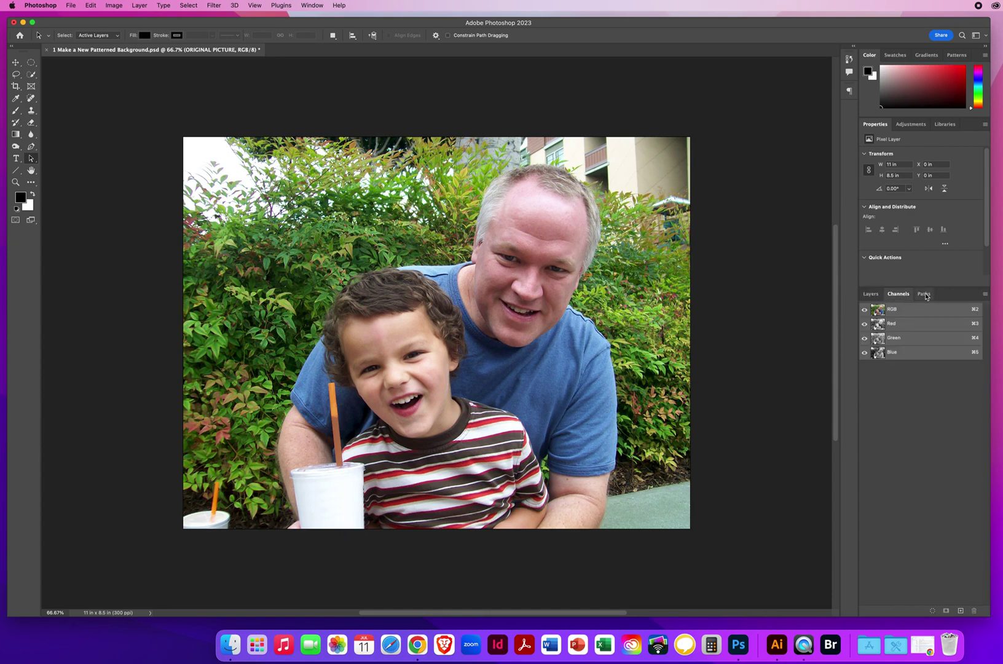
pyautogui.click(925, 294)
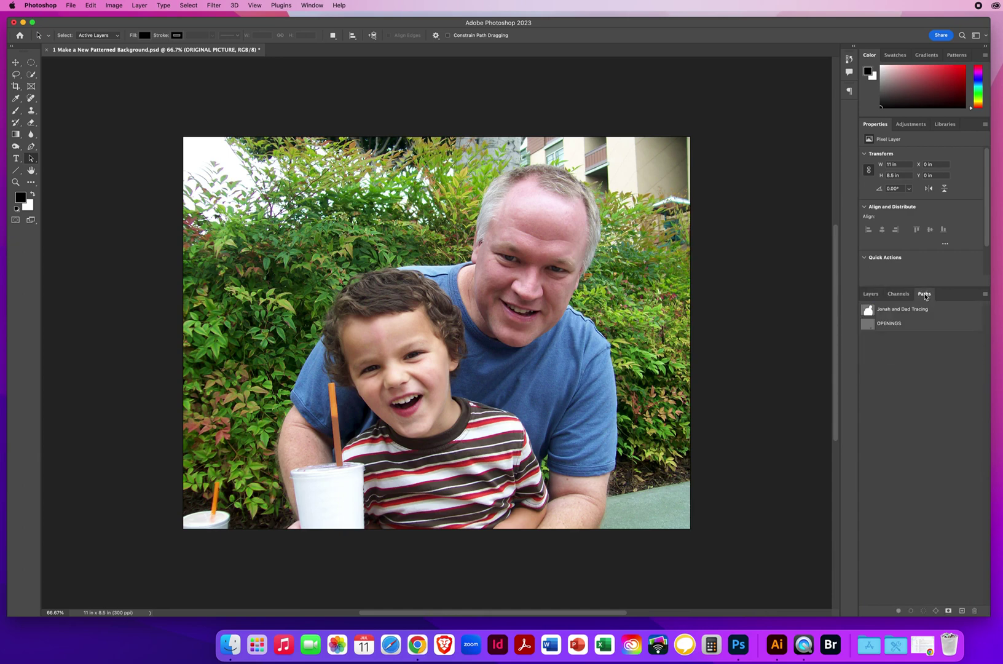
pyautogui.click(868, 295)
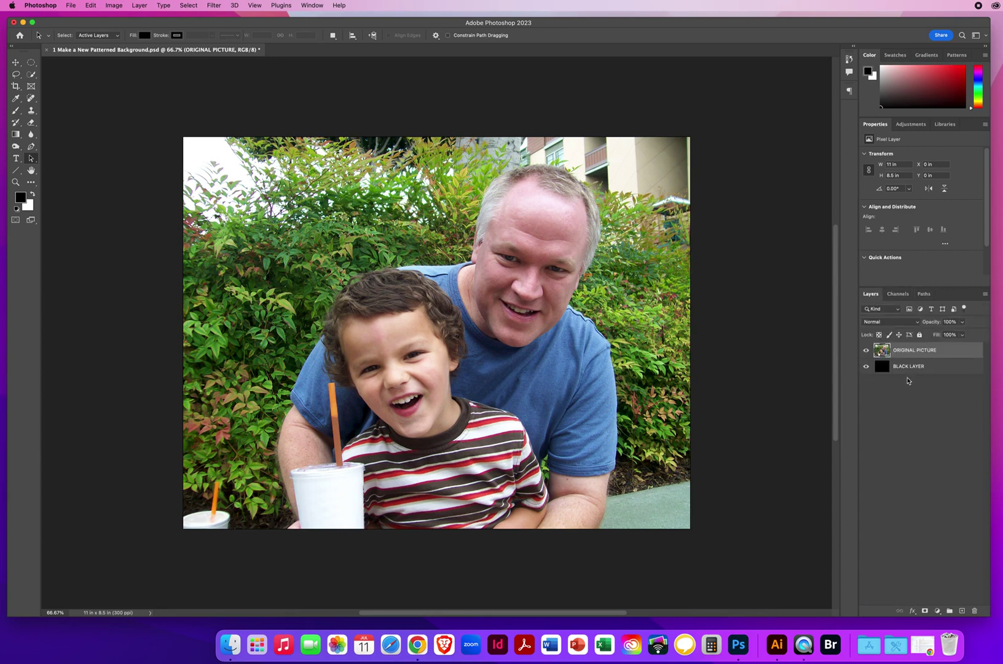
pyautogui.click(893, 296)
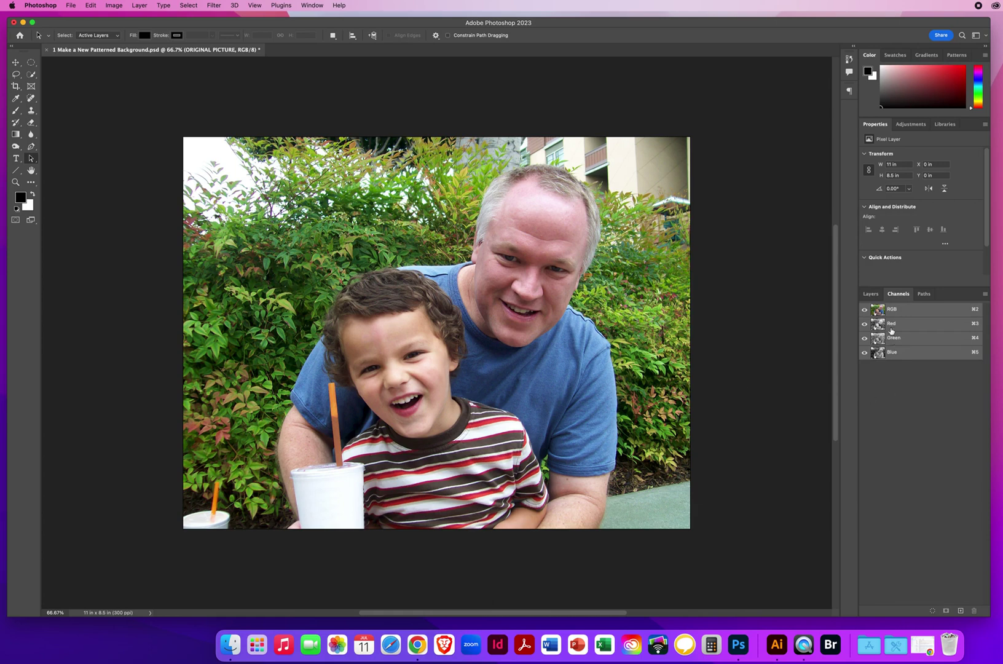
pyautogui.click(924, 294)
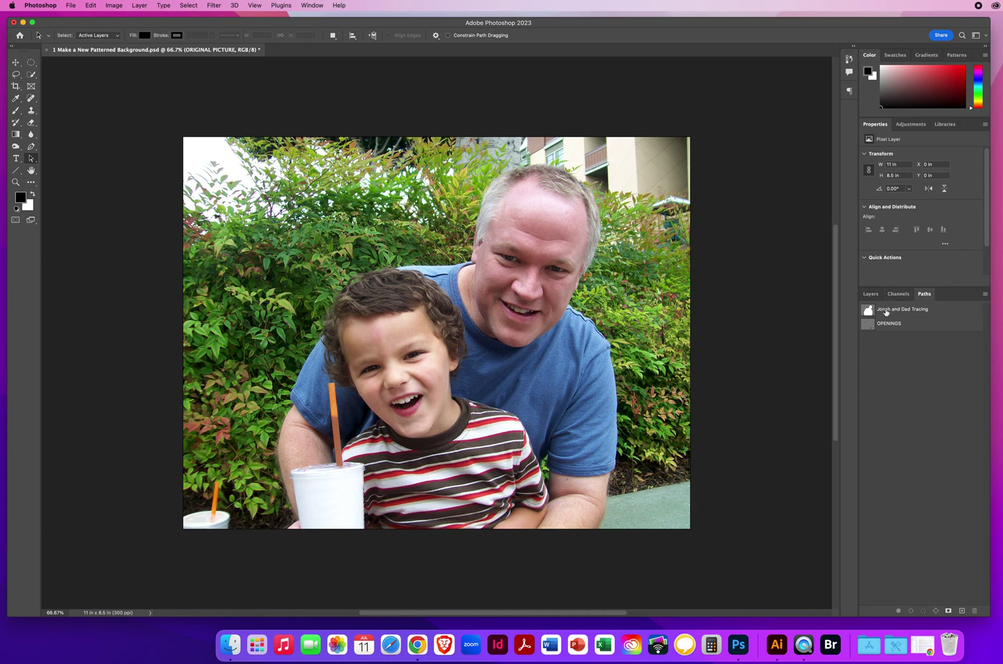
pyautogui.click(911, 311)
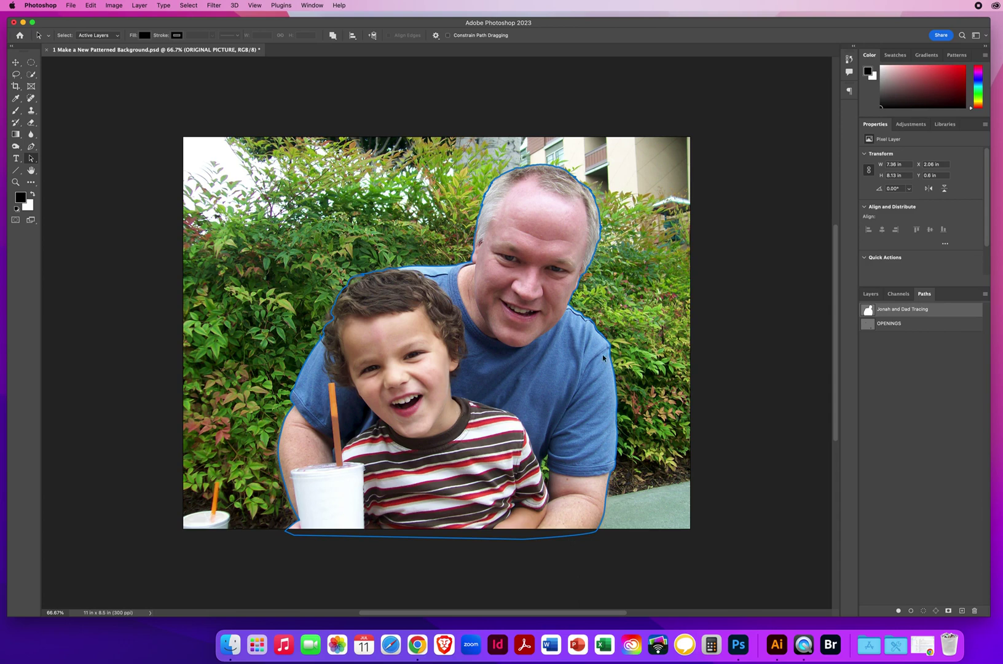
# - Make a new selection from the Jonah and Dad Tracing path with a 0.2-pixel feather radius
pyautogui.moveTo(909, 29); pyautogui.dragTo(617, 23)
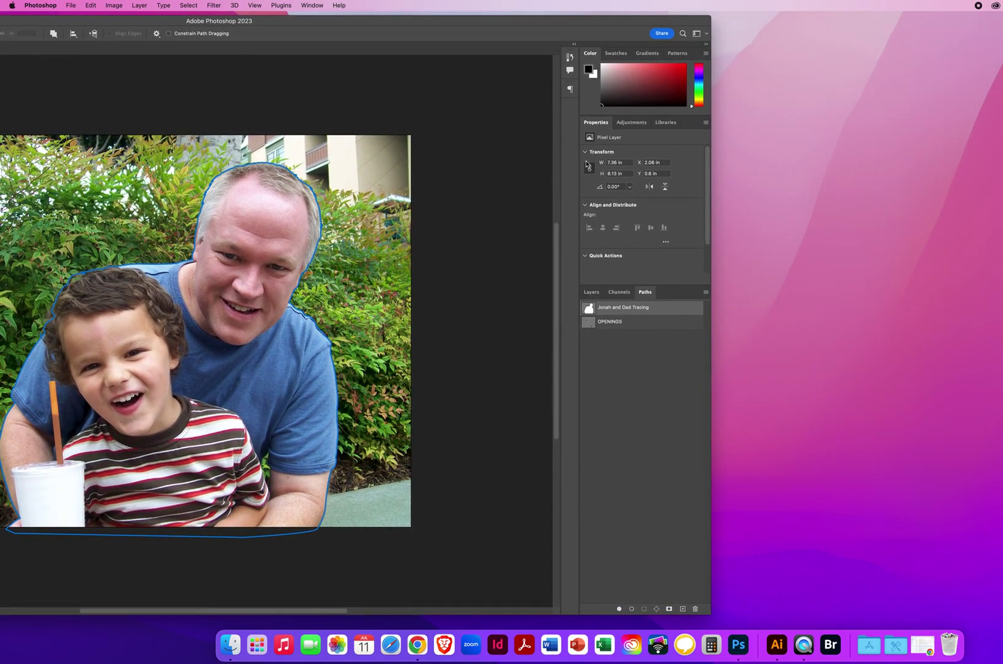
pyautogui.moveTo(478, 23); pyautogui.dragTo(548, 20)
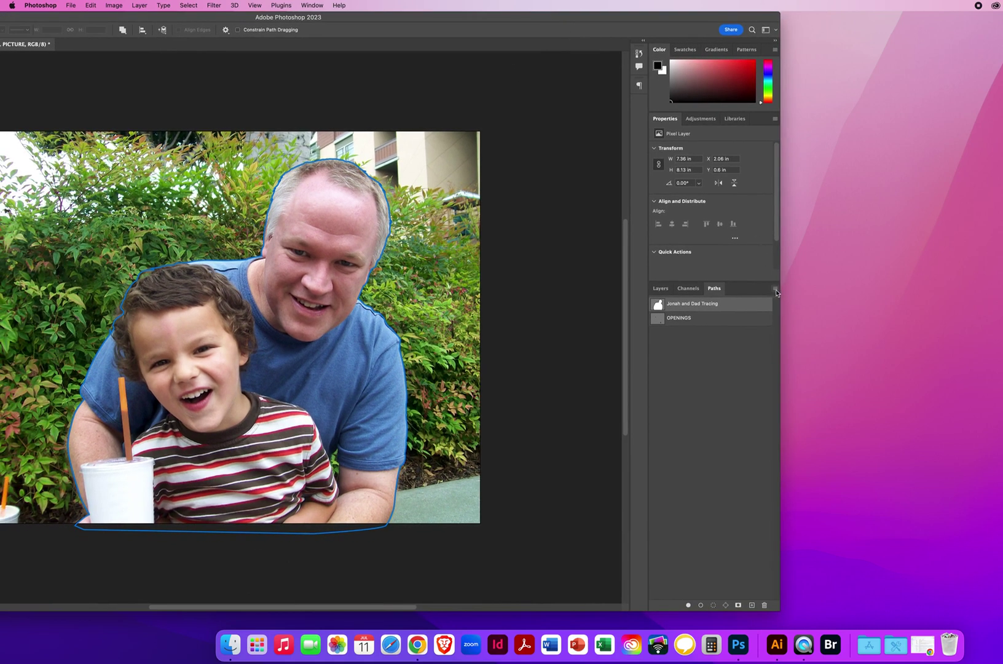
pyautogui.click(775, 290)
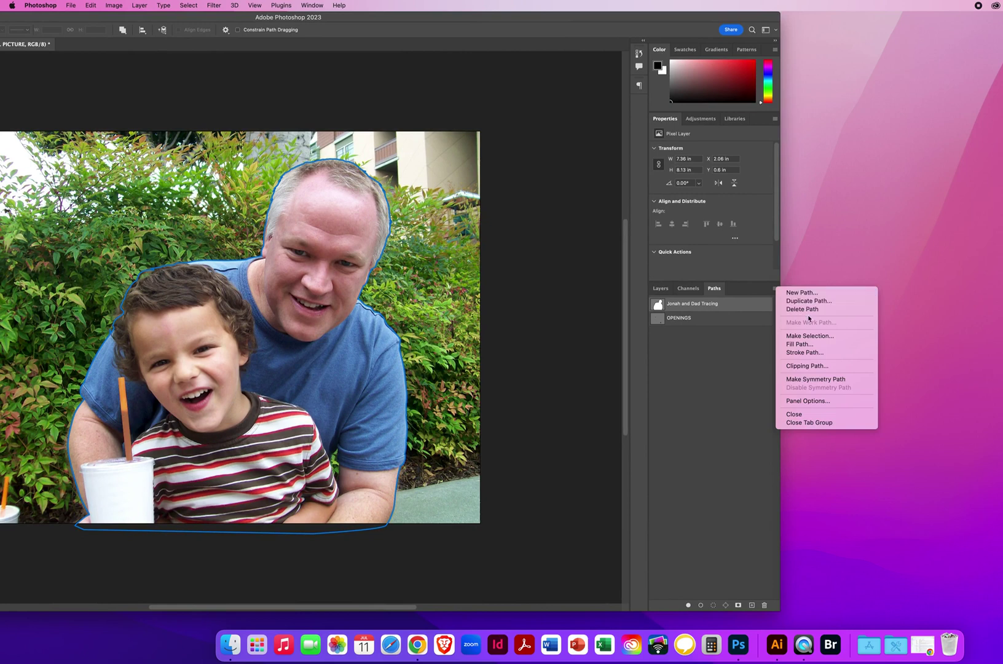
pyautogui.click(807, 336)
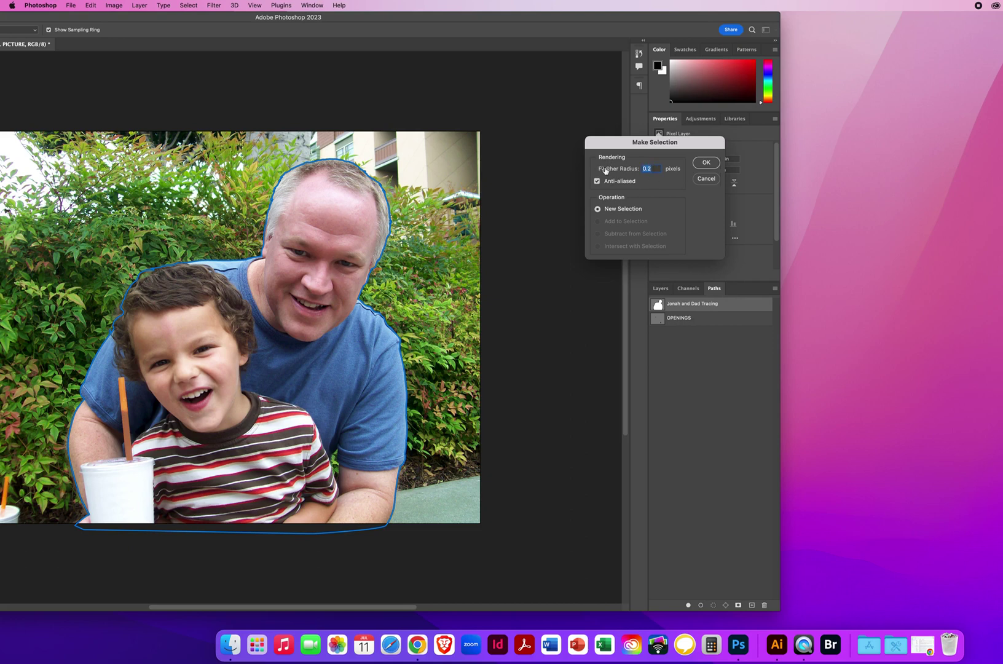
pyautogui.write('0')
pyautogui.press('BackSpace')
pyautogui.write('.2')
pyautogui.moveTo(653, 168); pyautogui.dragTo(640, 169)
pyautogui.click(706, 163)
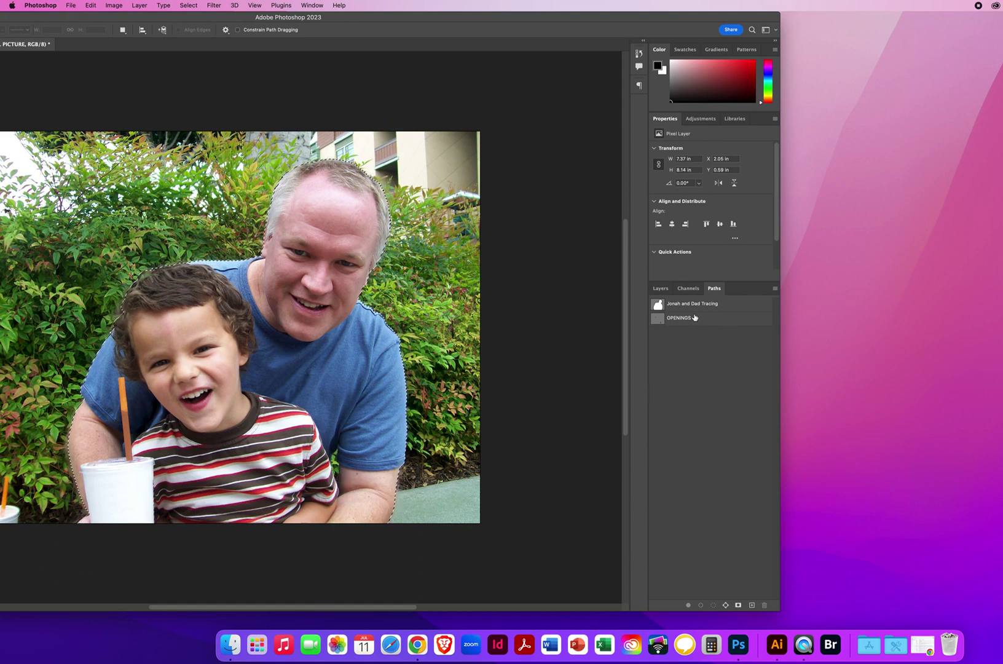
# - Make a selection from the OPENINGS path using Subtract from Selection
pyautogui.click(697, 321)
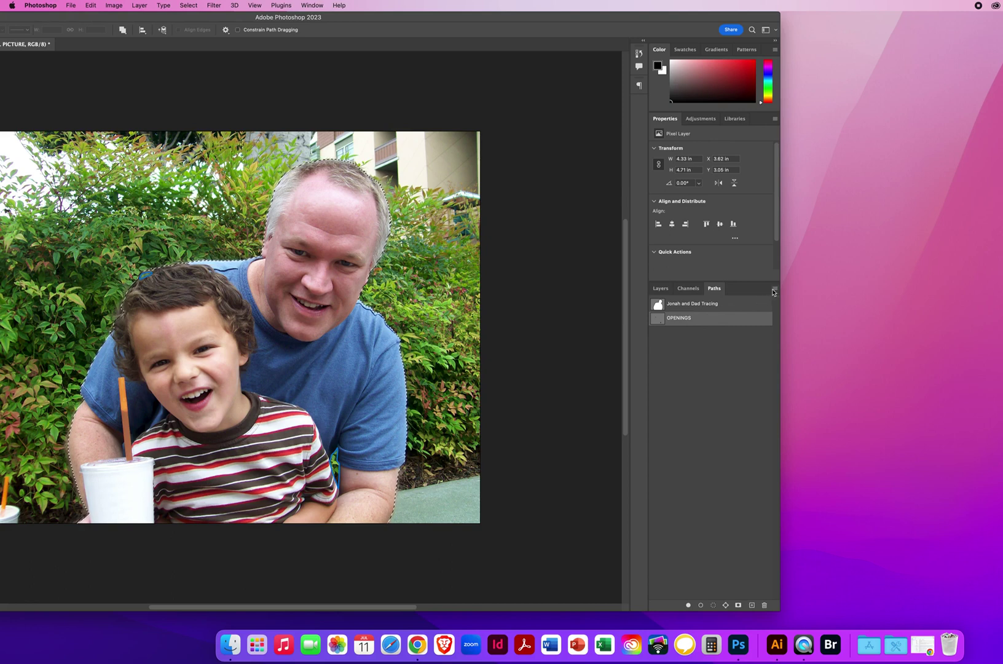
pyautogui.click(775, 289)
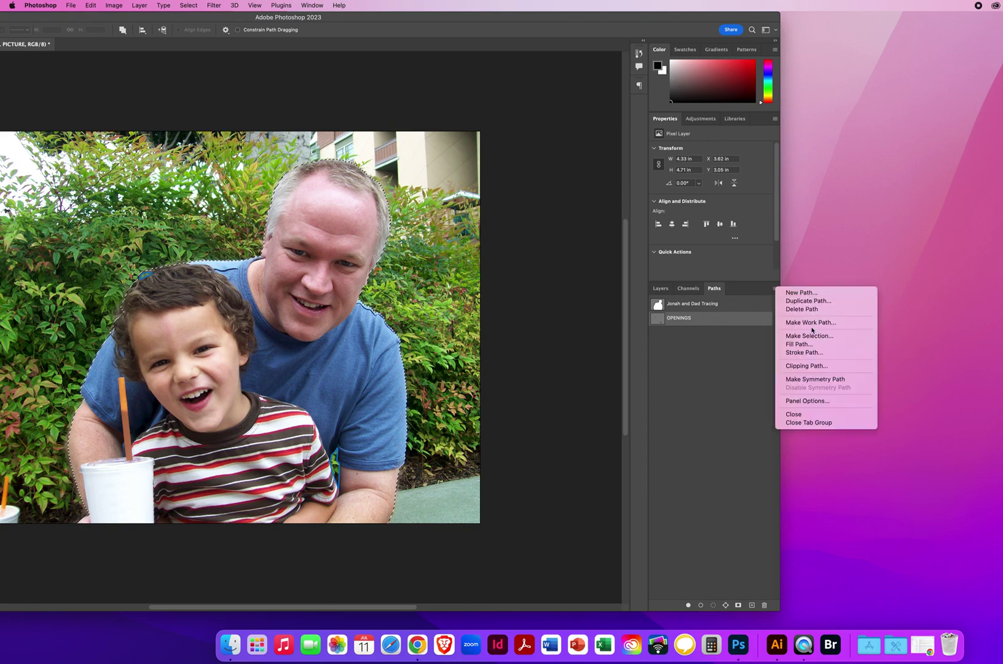
pyautogui.click(809, 338)
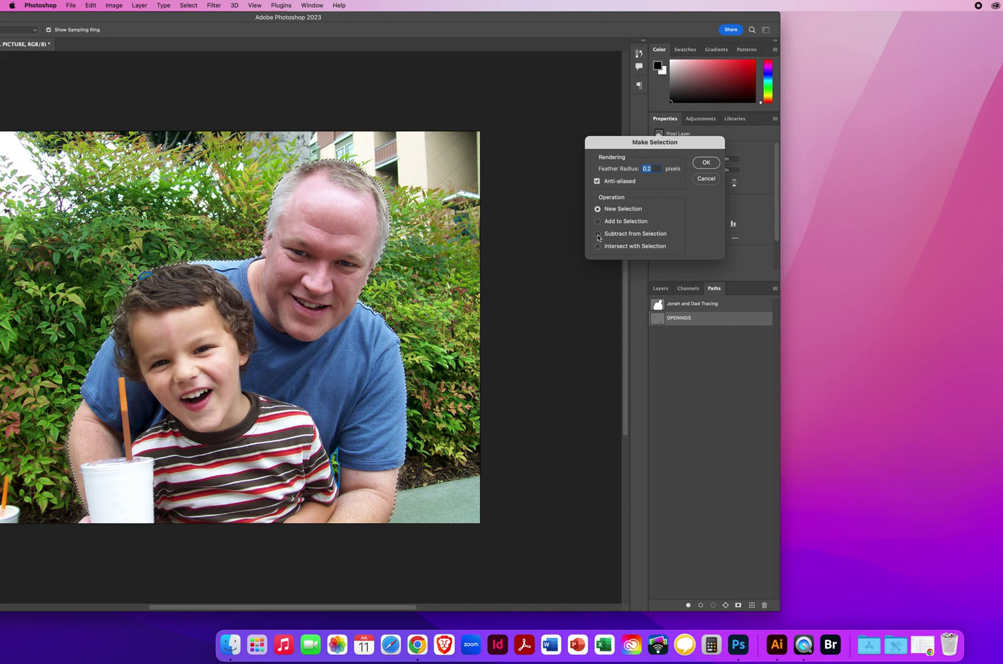
pyautogui.click(598, 233)
pyautogui.click(705, 164)
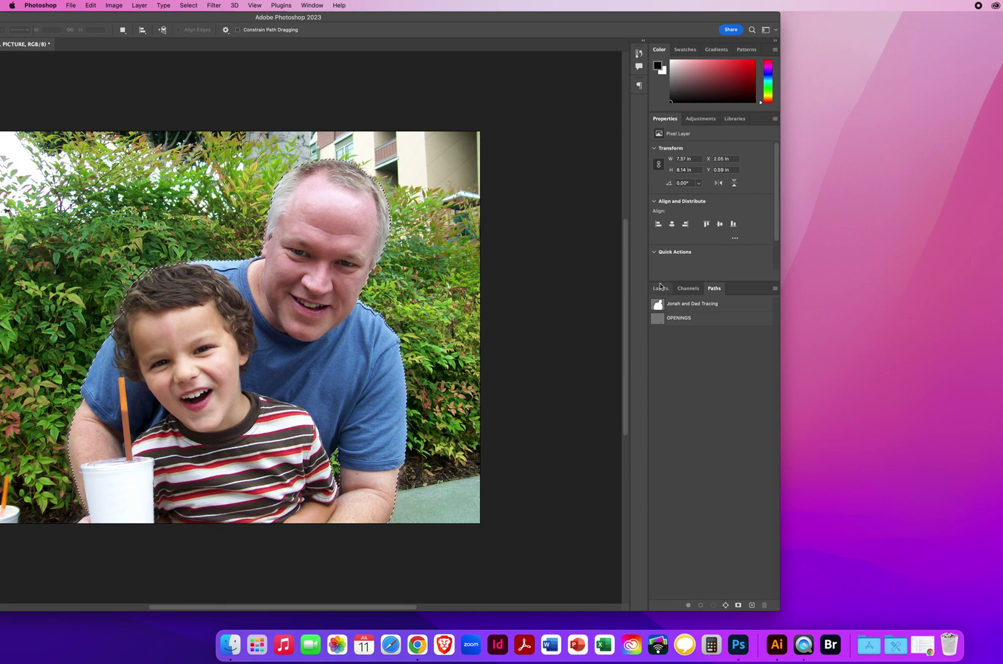
pyautogui.click(660, 289)
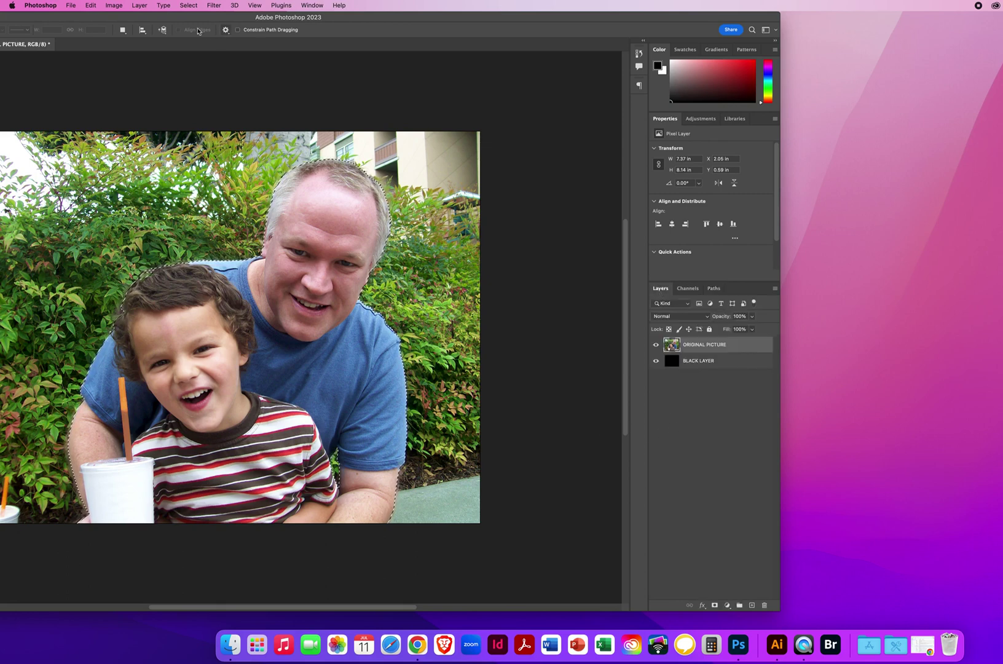
pyautogui.moveTo(145, 20); pyautogui.dragTo(354, 27)
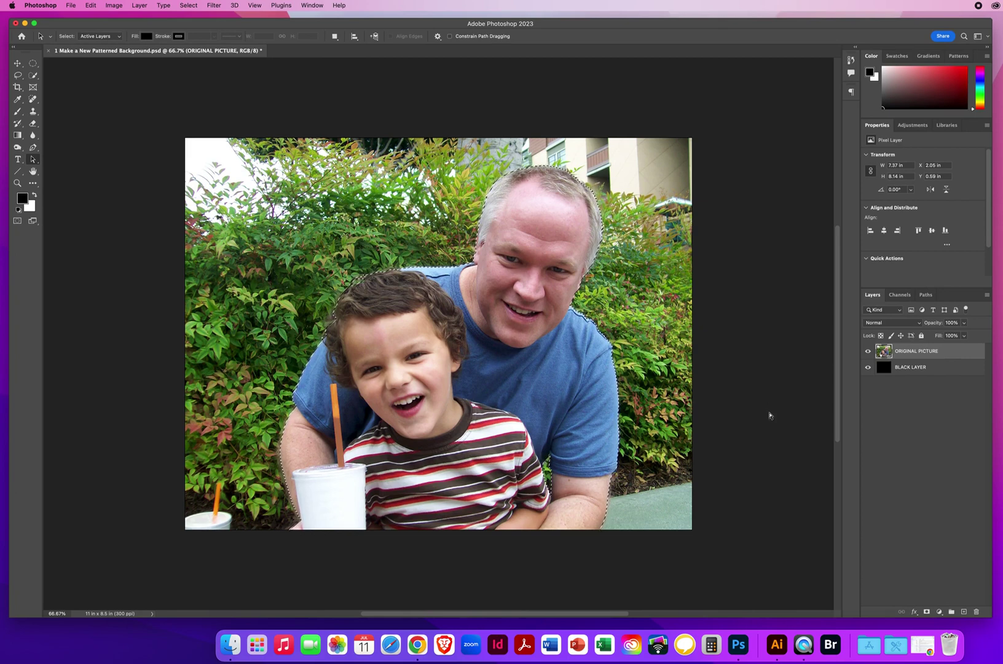
pyautogui.press('super+j')
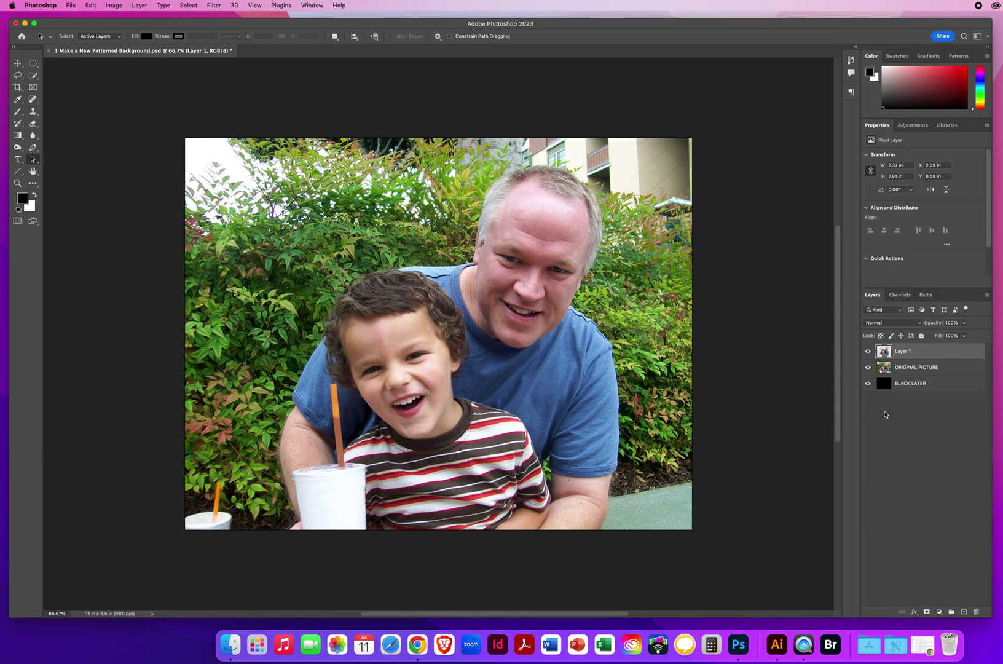
pyautogui.click(901, 369)
pyautogui.click(868, 367)
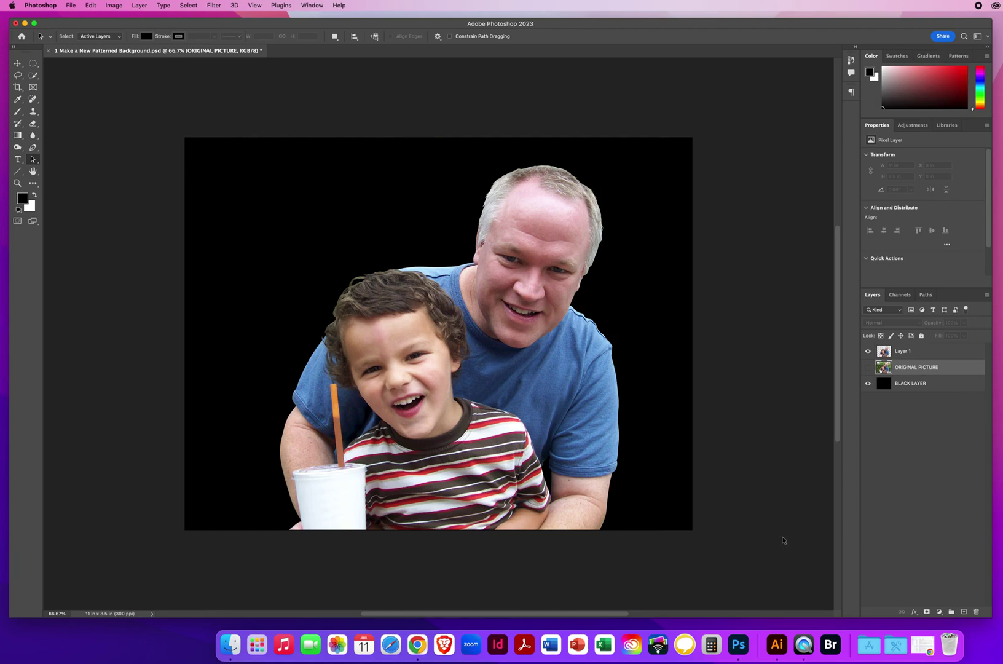
pyautogui.click(903, 386)
pyautogui.click(899, 352)
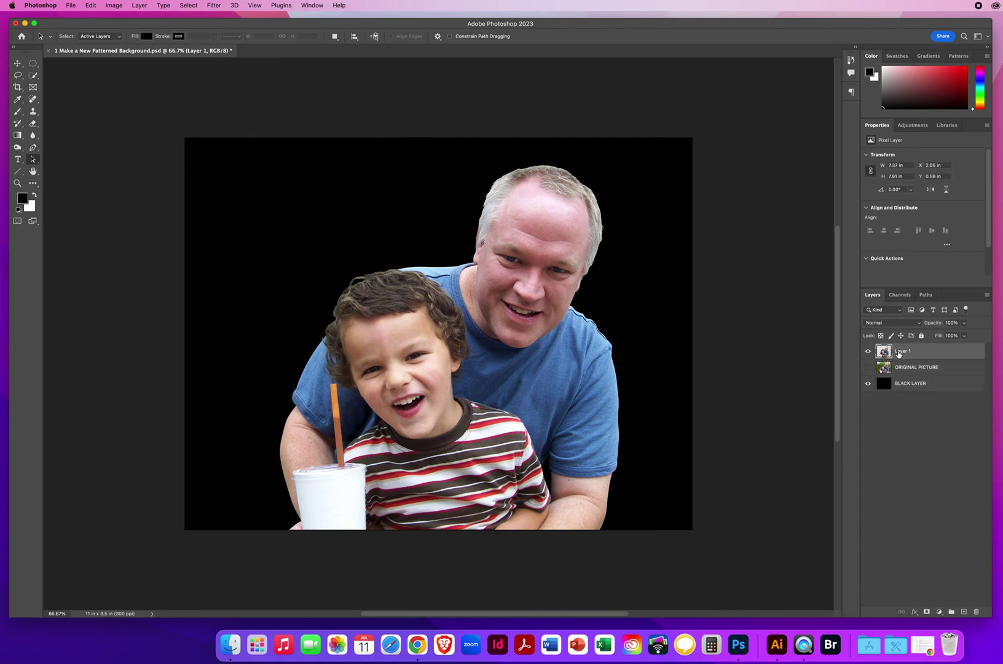
pyautogui.click(902, 367)
pyautogui.click(868, 367)
pyautogui.click(905, 357)
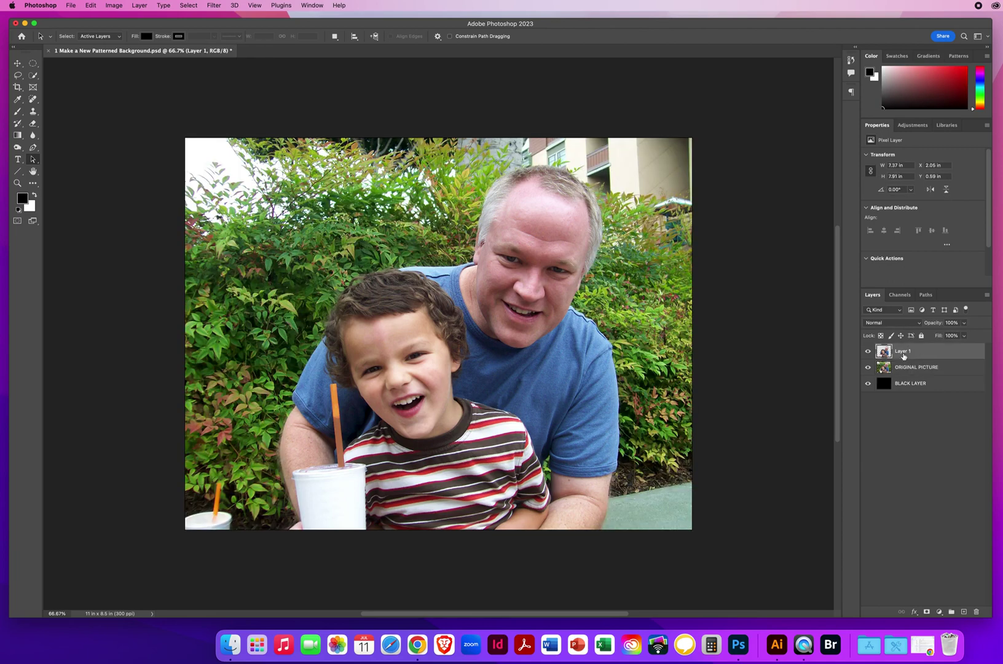
pyautogui.click(904, 368)
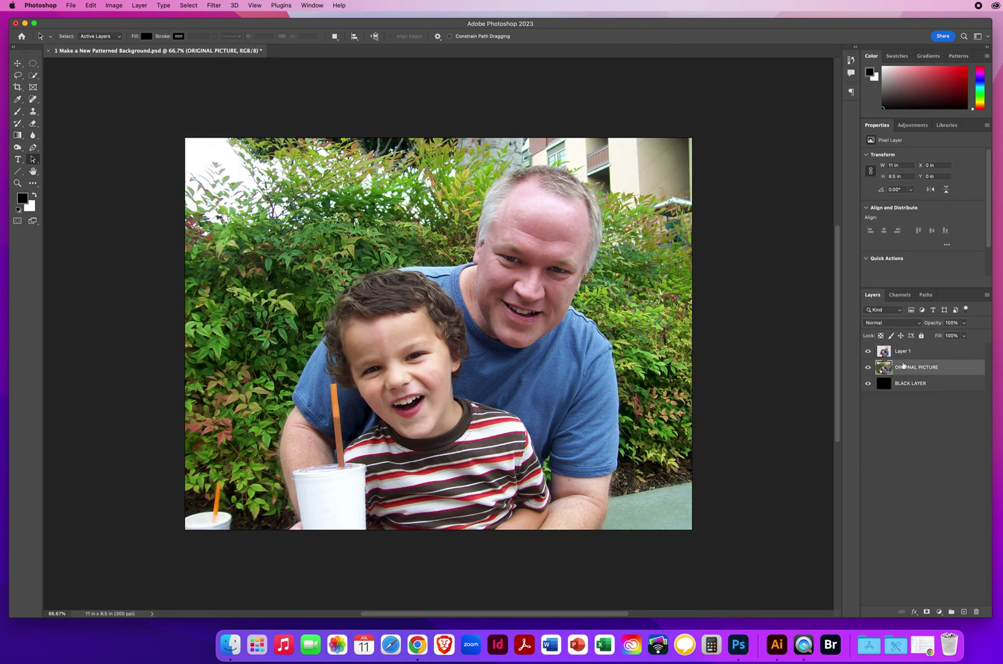
pyautogui.click(902, 353)
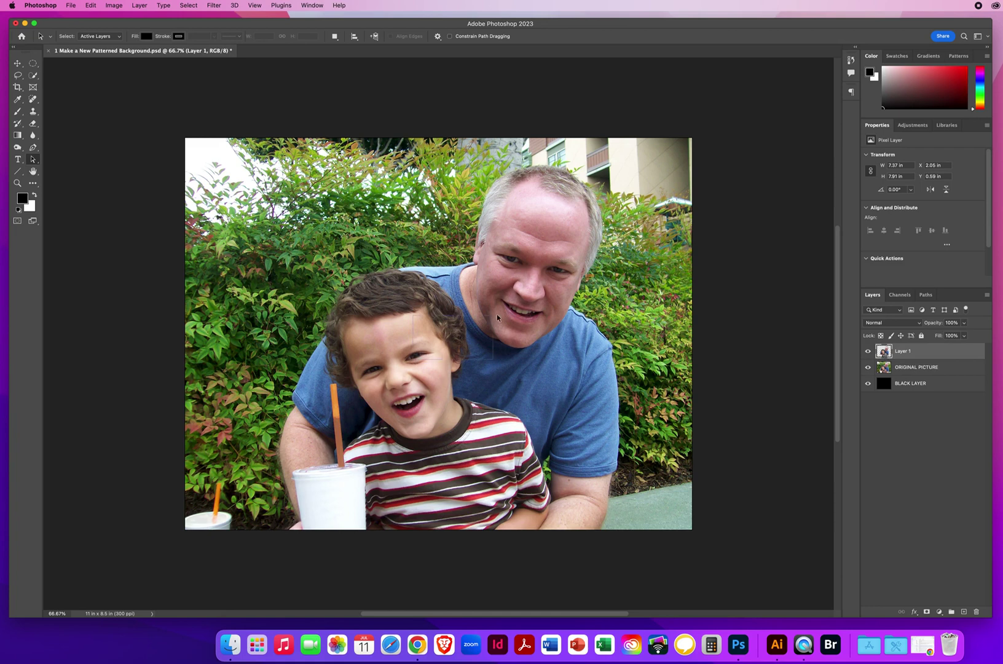
pyautogui.click(17, 63)
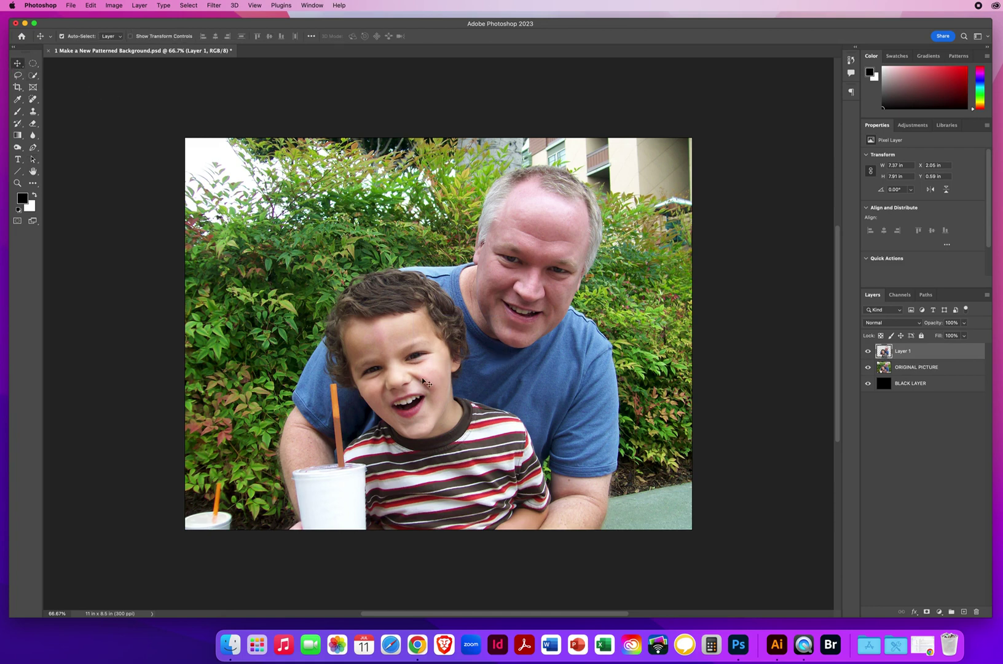
pyautogui.moveTo(418, 361); pyautogui.dragTo(299, 343)
pyautogui.click(91, 5)
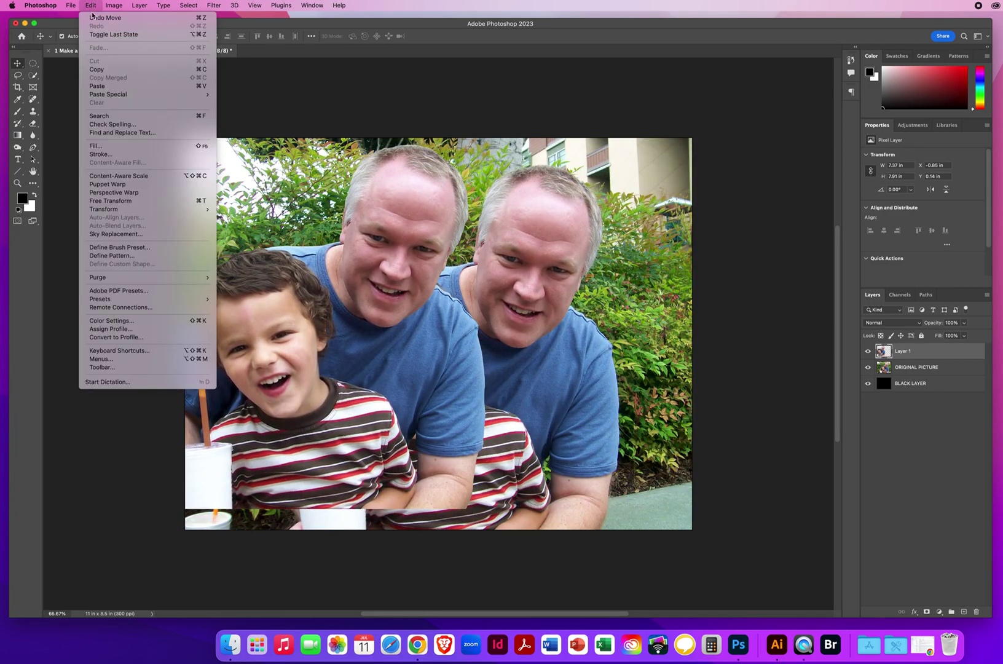
pyautogui.click(93, 18)
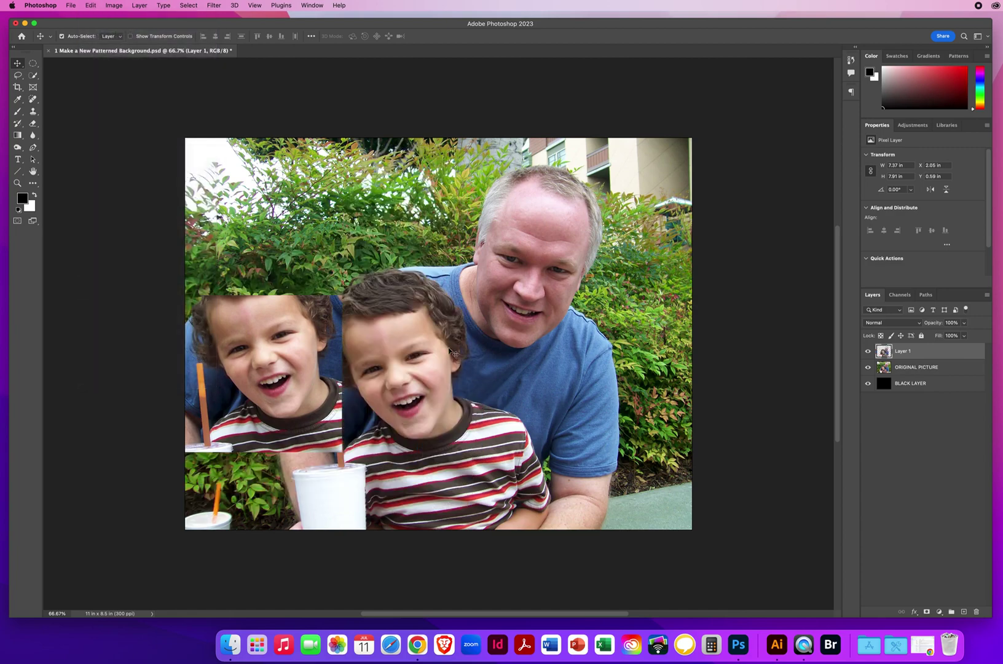
pyautogui.press('z')
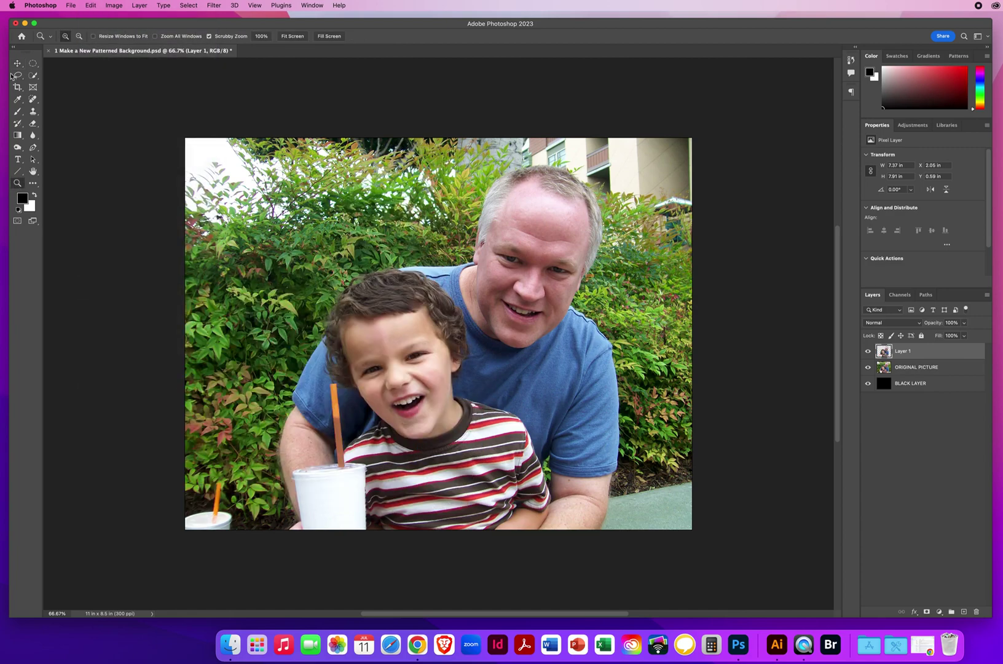
pyautogui.click(17, 63)
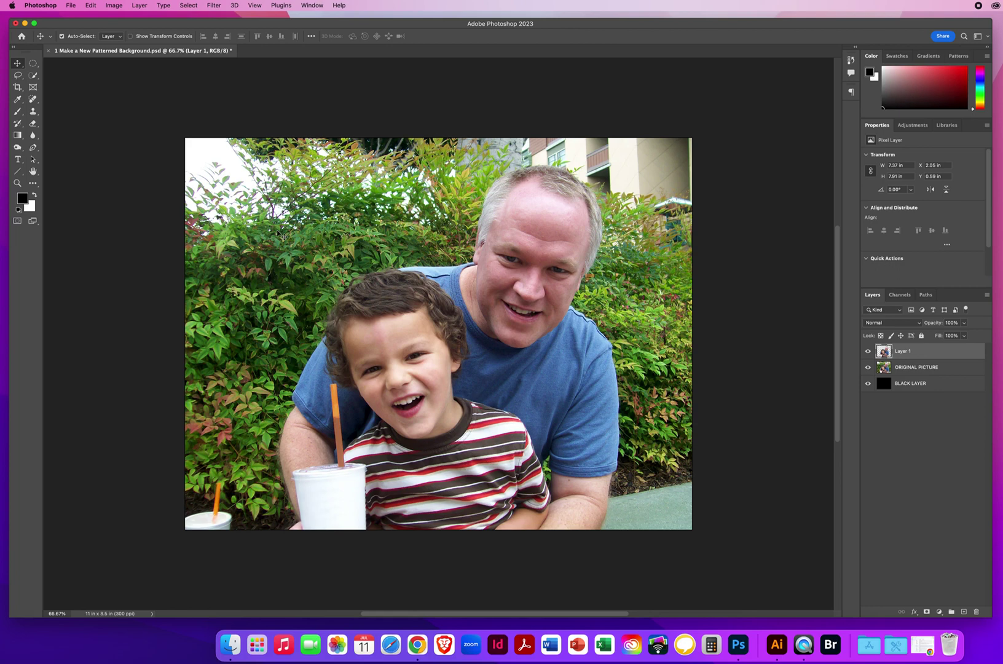
pyautogui.click(115, 6)
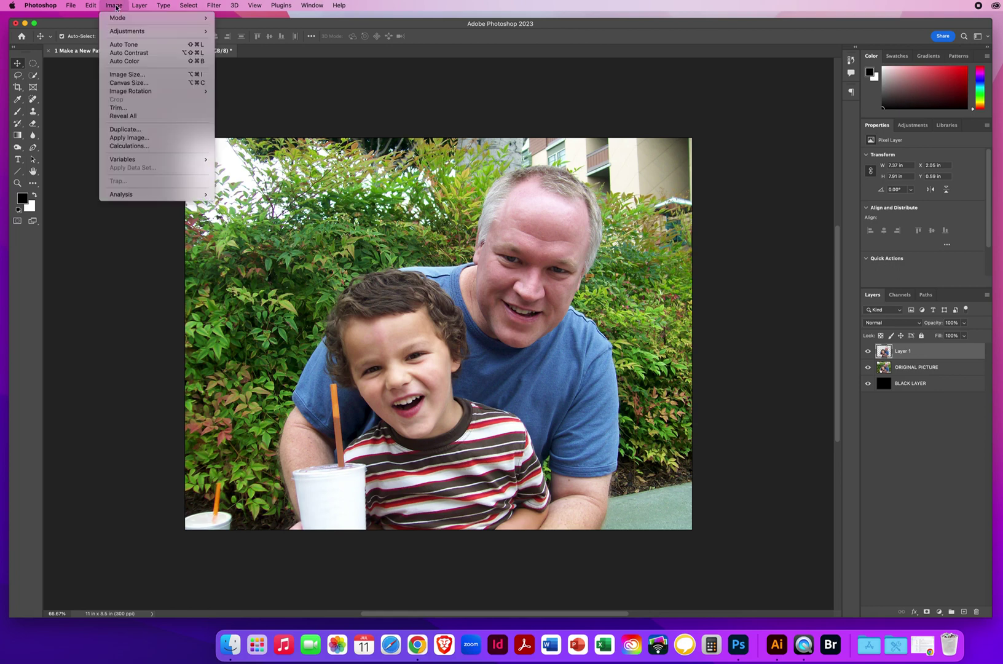
pyautogui.click(125, 75)
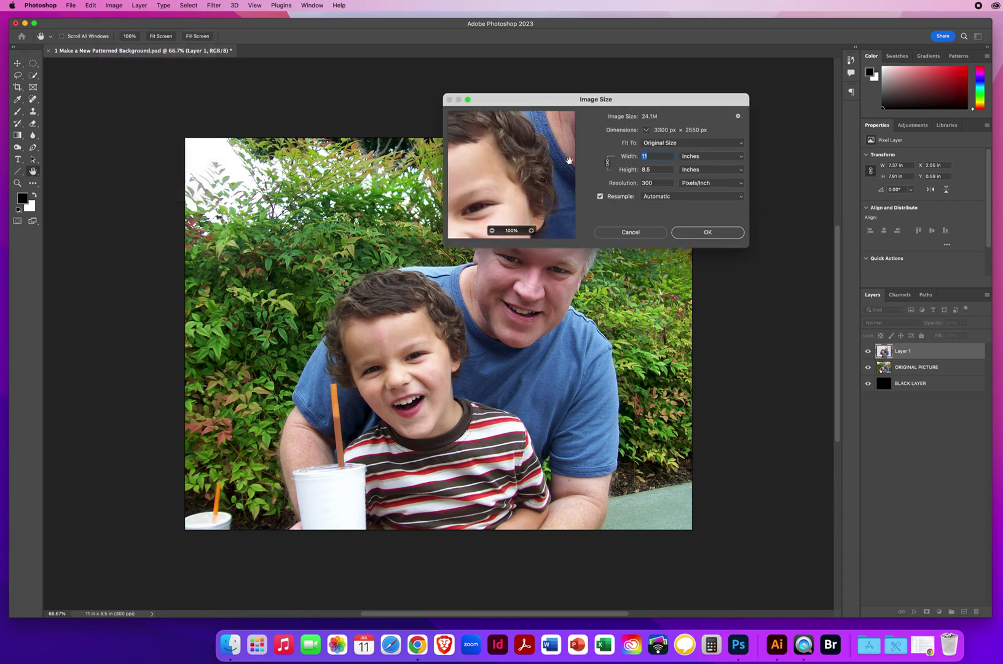
pyautogui.click(652, 169)
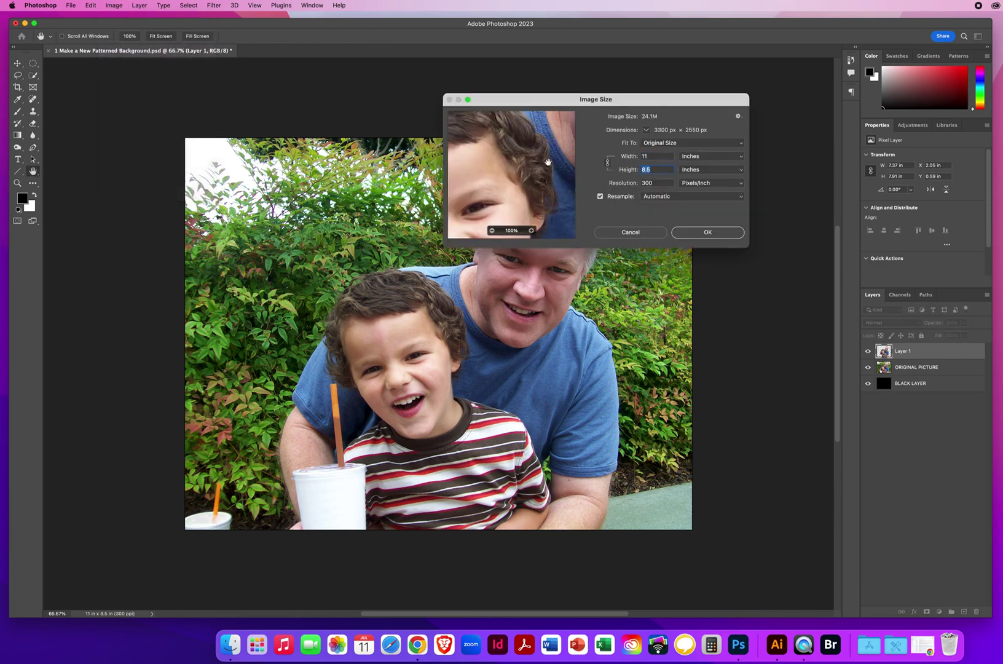
pyautogui.click(656, 183)
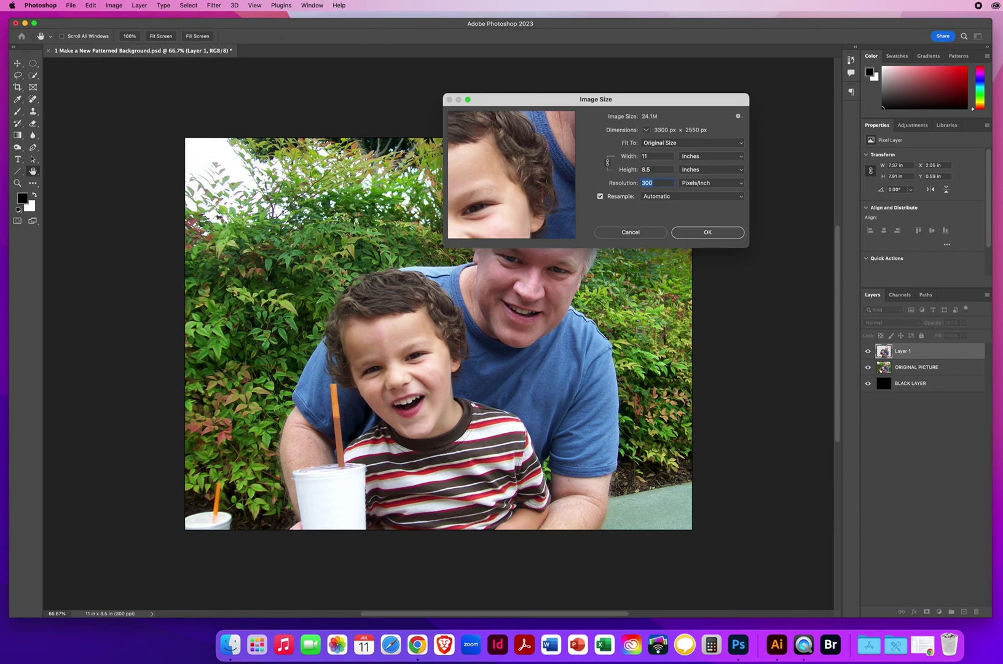
pyautogui.click(631, 233)
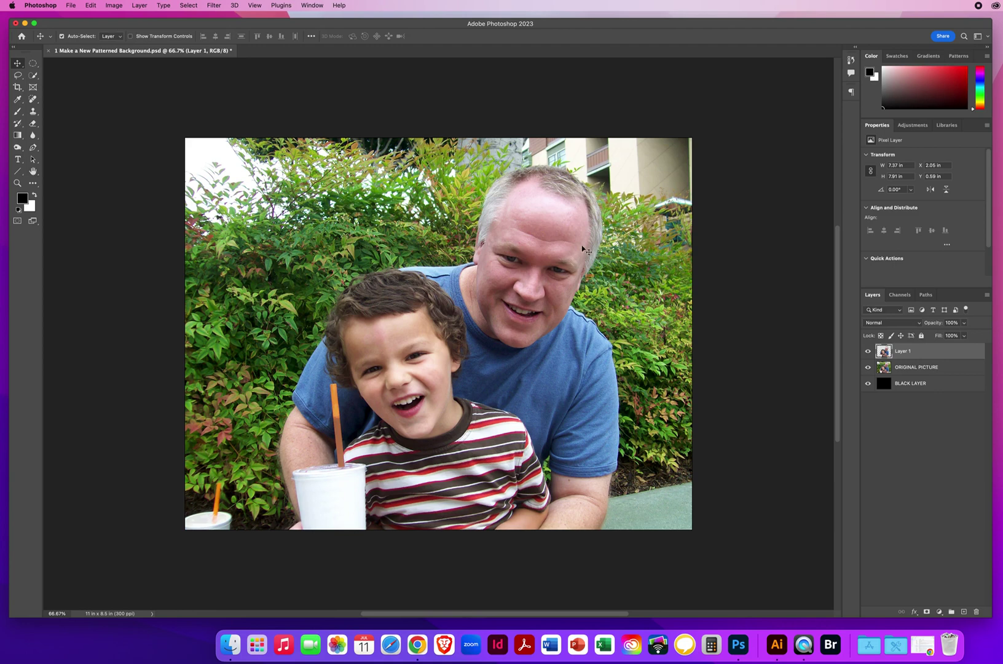
pyautogui.click(72, 5)
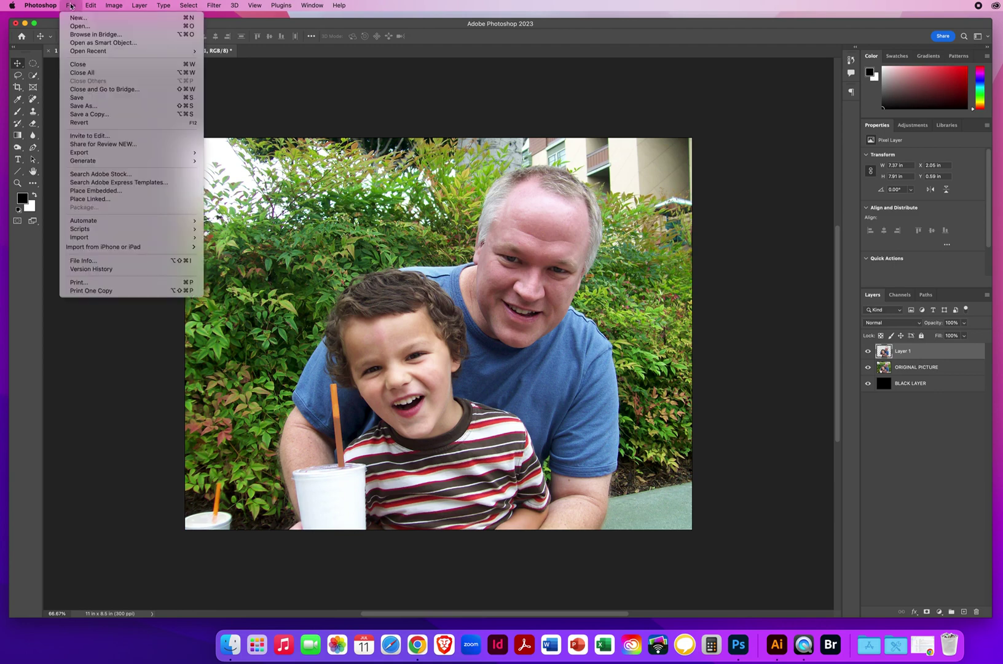
# - Open '2 An Illustrator Pattern.ai' from PS - CHAPTER 6 > 6.3 Illust. Patterns
pyautogui.click(75, 27)
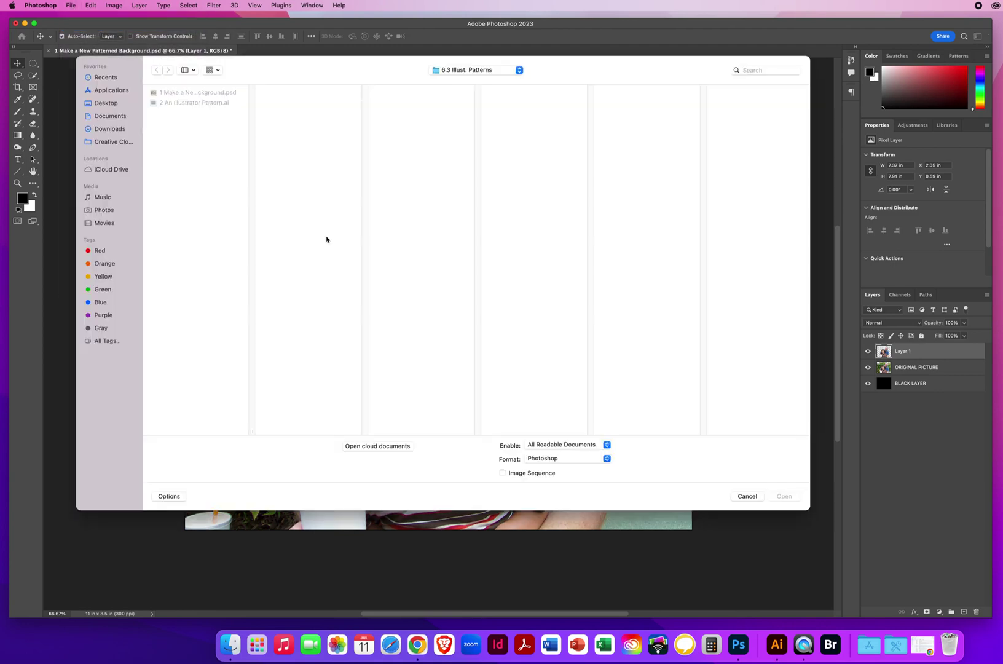
pyautogui.click(459, 71)
pyautogui.click(460, 81)
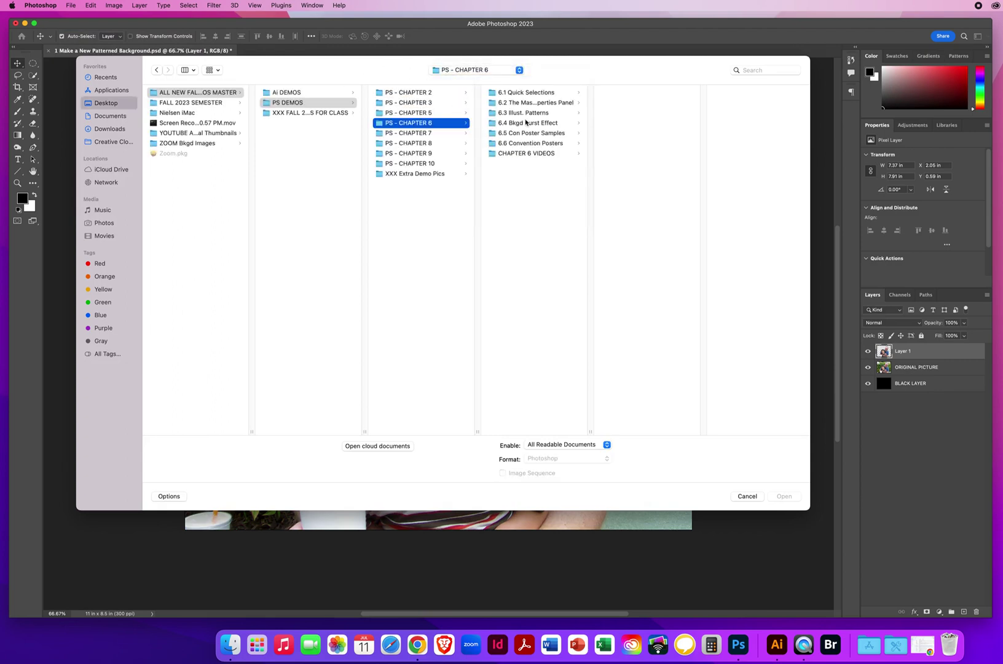
pyautogui.click(524, 114)
pyautogui.click(623, 105)
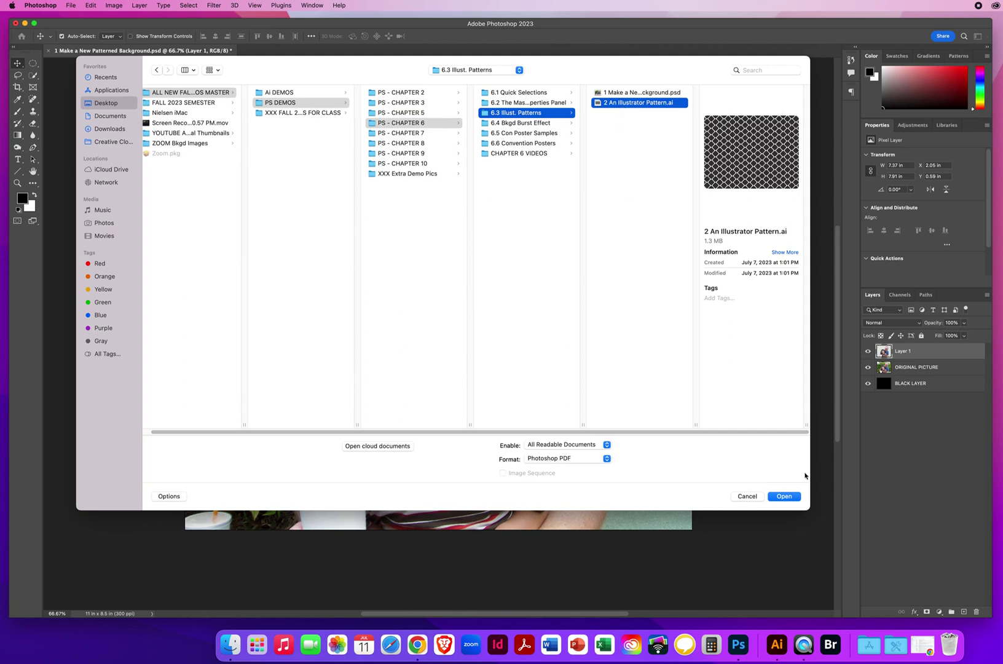
pyautogui.click(787, 499)
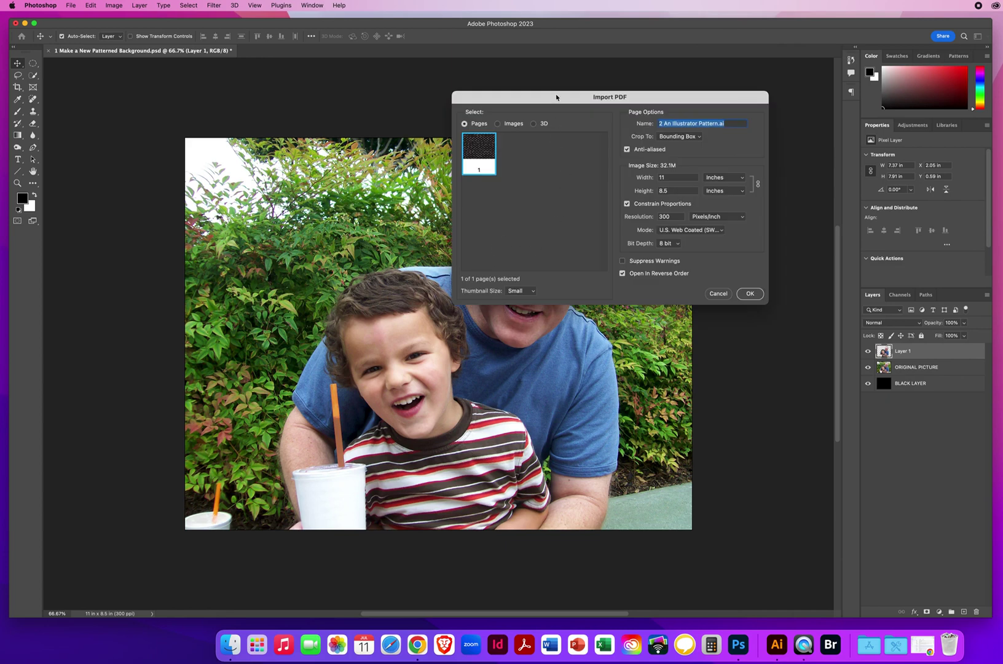
# - Import the pattern at 11 × 8.5 in, 300 pixels/inch, in RGB Color mode
pyautogui.moveTo(556, 97); pyautogui.dragTo(436, 92)
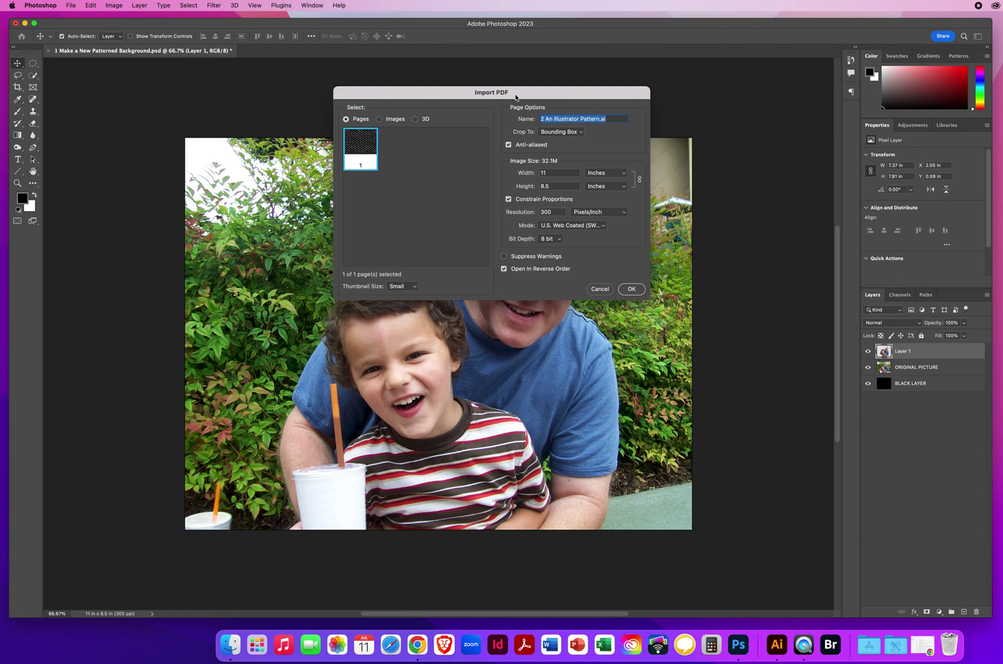
pyautogui.click(547, 173)
pyautogui.doubleClick(547, 172)
pyautogui.press('Tab')
pyautogui.doubleClick(557, 211)
pyautogui.click(552, 227)
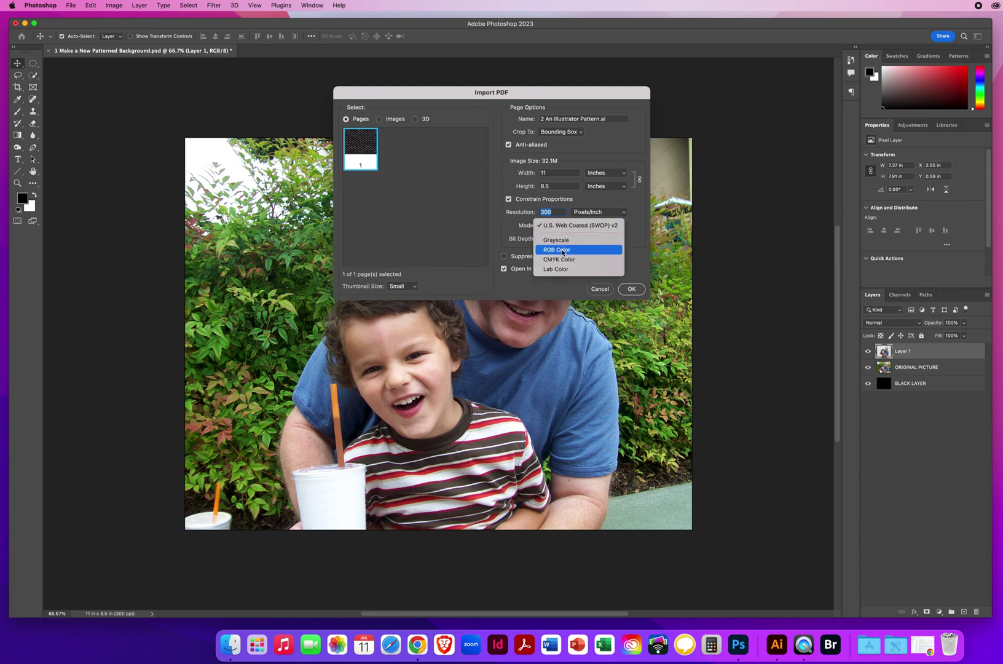
pyautogui.click(563, 250)
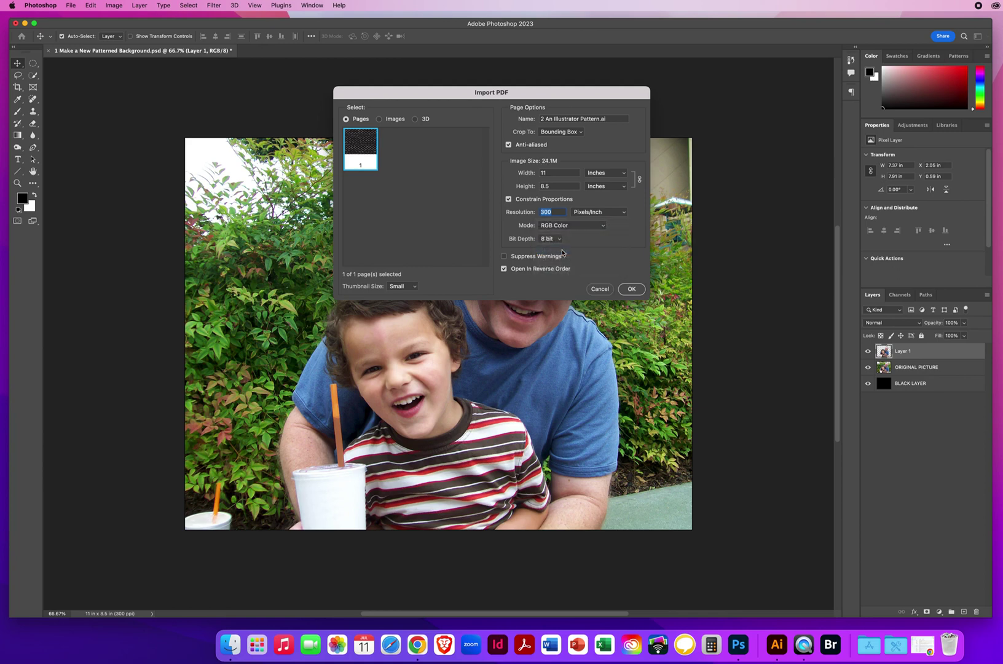
pyautogui.click(633, 290)
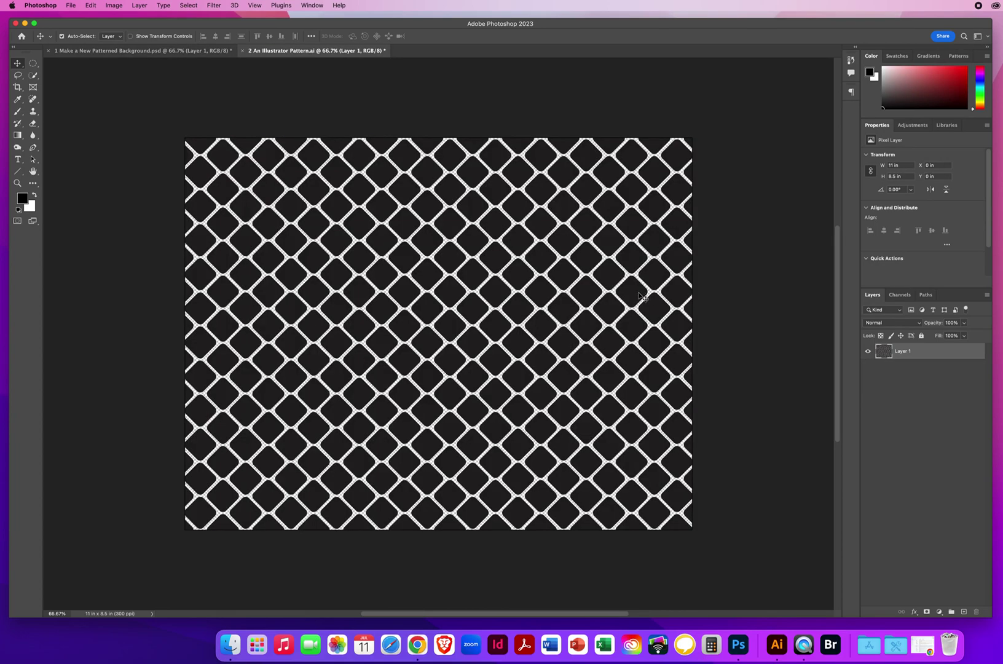
# - Select all of the diamond pattern, copy it, and return to the Patterned Background photo
pyautogui.click(185, 53)
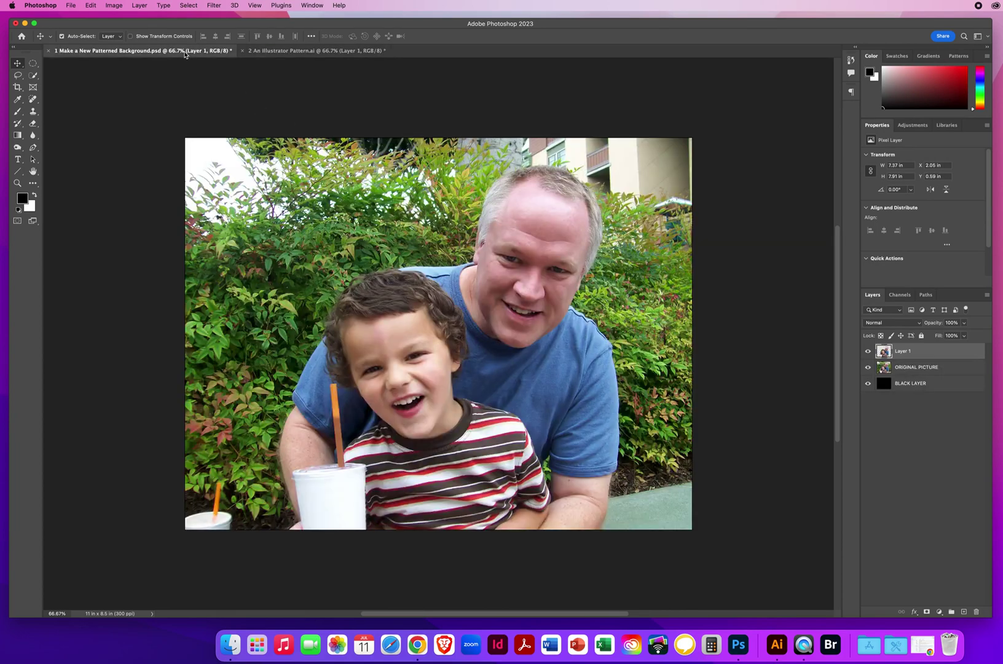
pyautogui.click(274, 52)
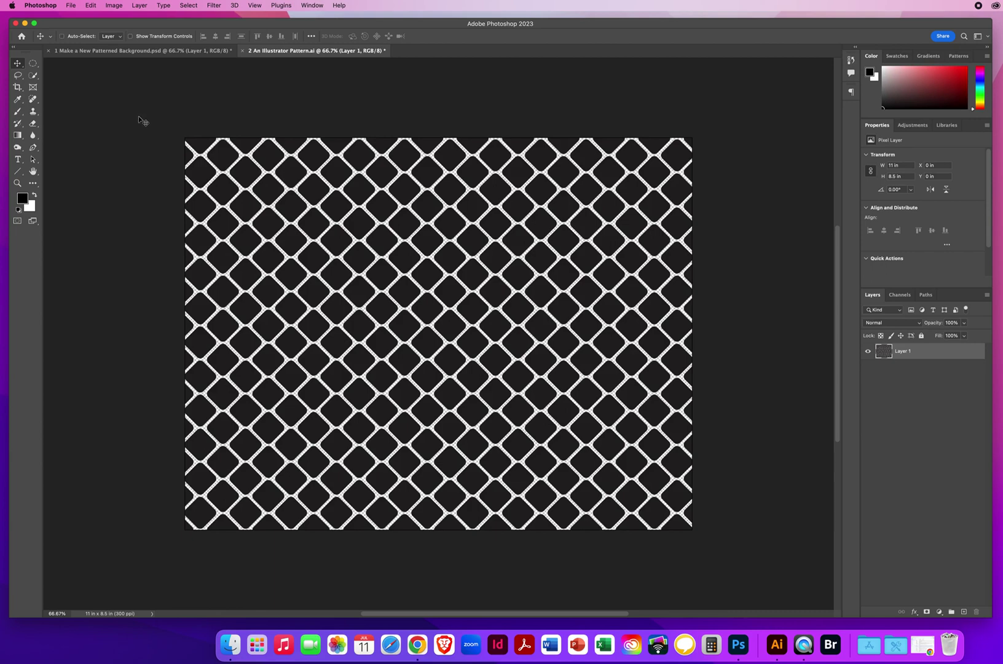
pyautogui.press('super+a')
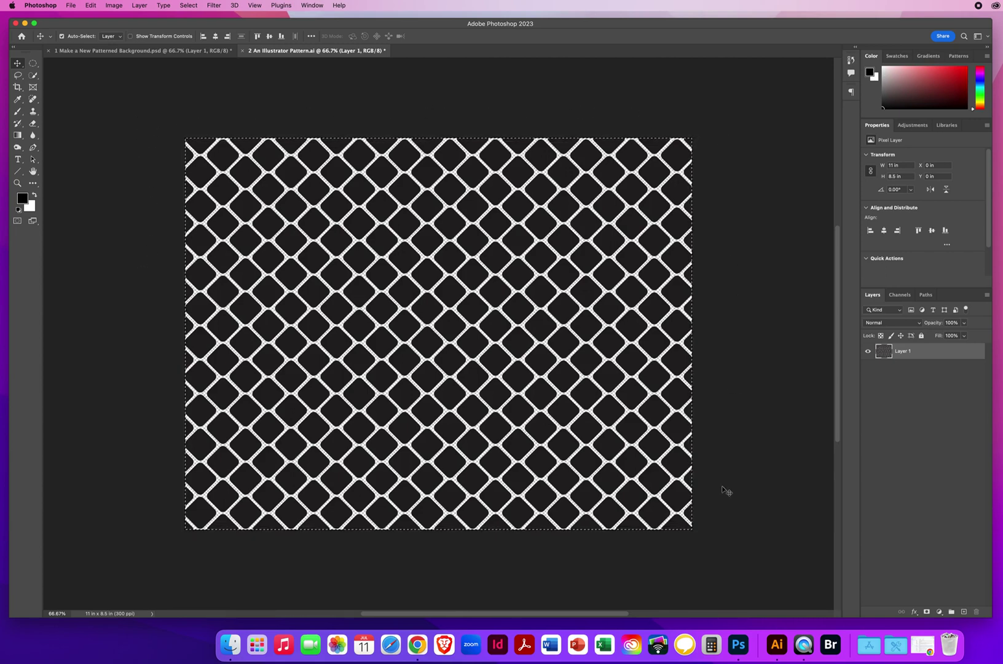
pyautogui.click(90, 5)
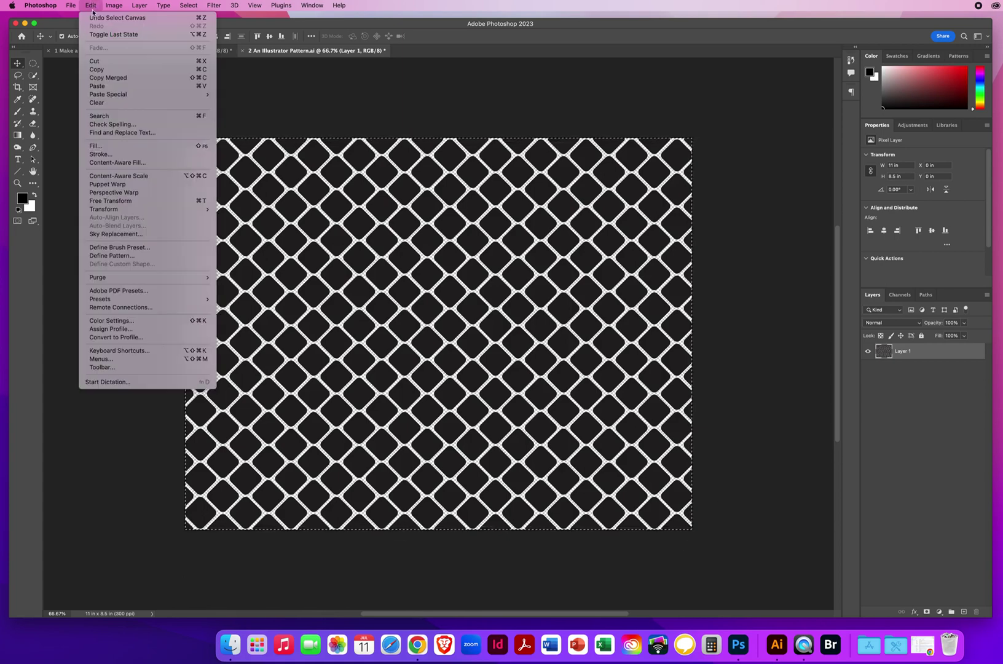
pyautogui.click(102, 72)
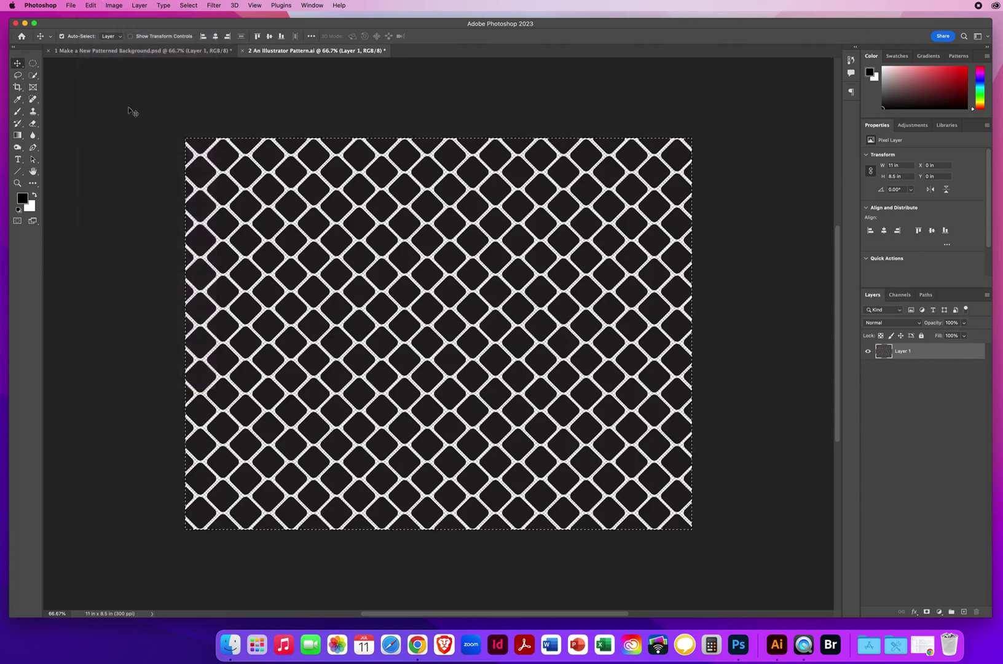
pyautogui.click(95, 51)
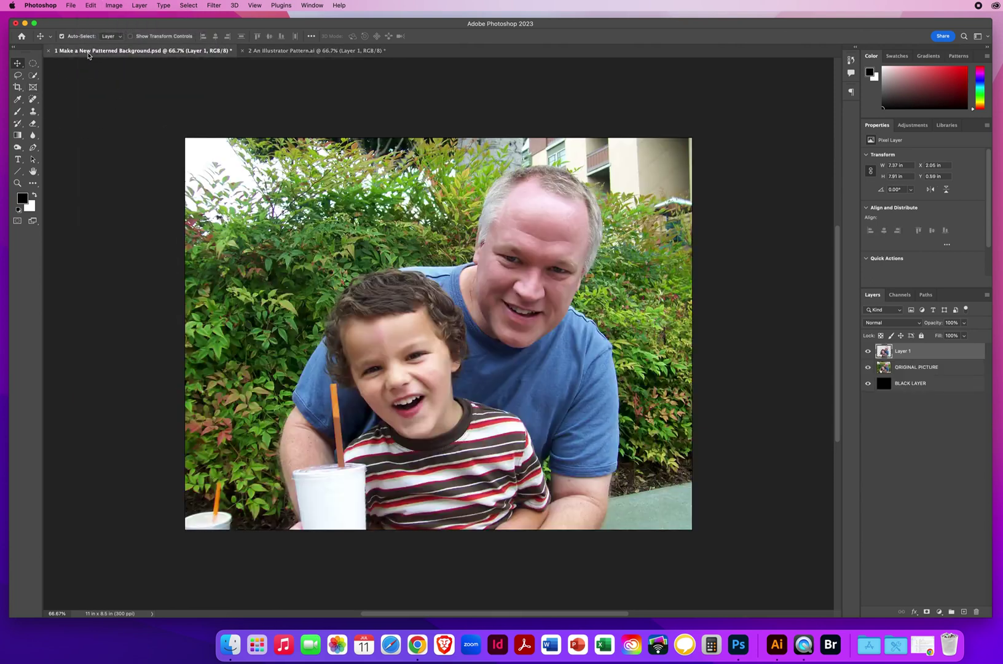
# - Paste the pattern as Layer 2 and drag it between ORIGINAL PICTURE and BLACK LAYER
pyautogui.click(90, 6)
pyautogui.click(106, 88)
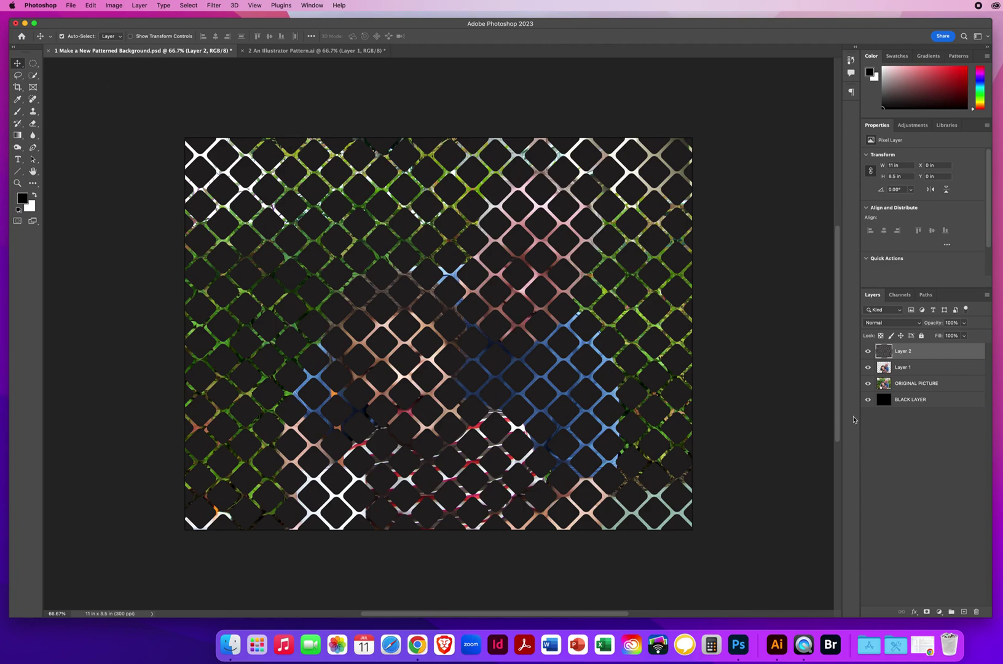
pyautogui.moveTo(919, 352); pyautogui.dragTo(917, 378)
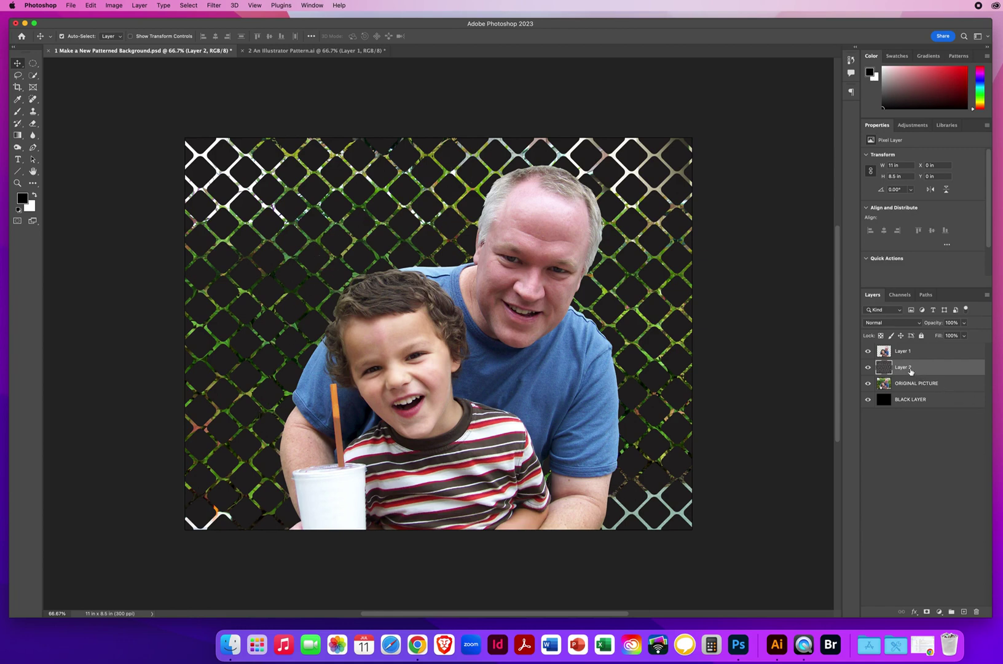
pyautogui.moveTo(919, 371); pyautogui.dragTo(915, 394)
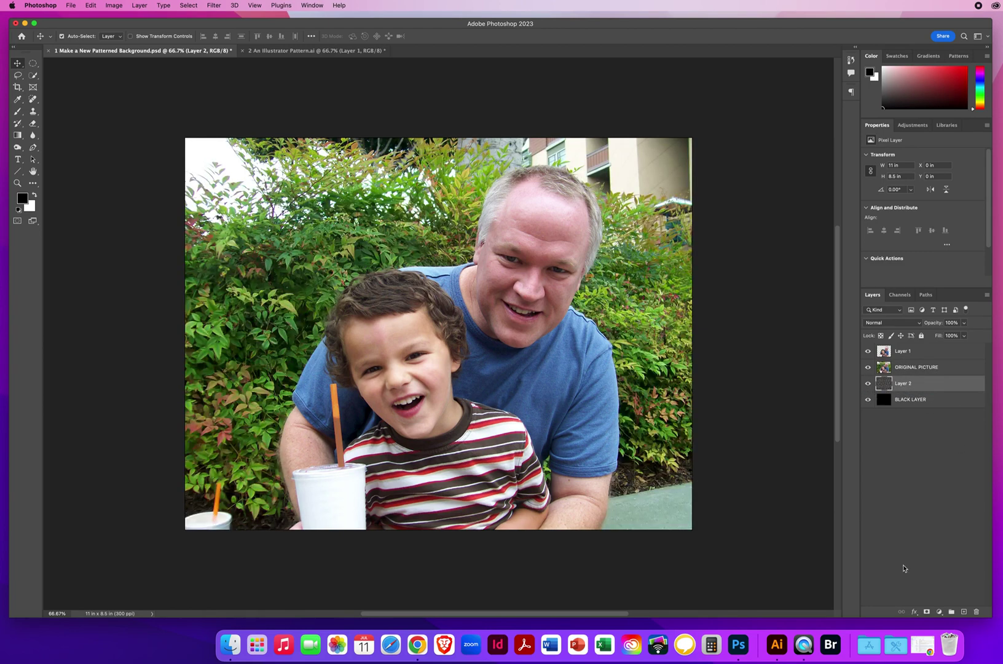
pyautogui.click(953, 368)
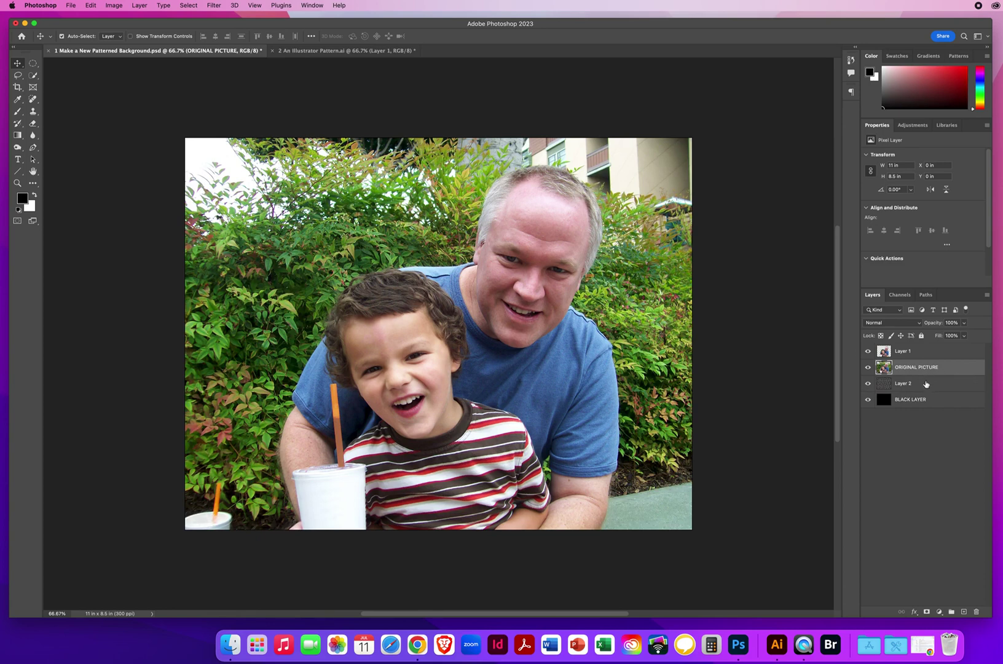
pyautogui.click(922, 384)
pyautogui.click(868, 400)
pyautogui.click(868, 367)
pyautogui.click(869, 351)
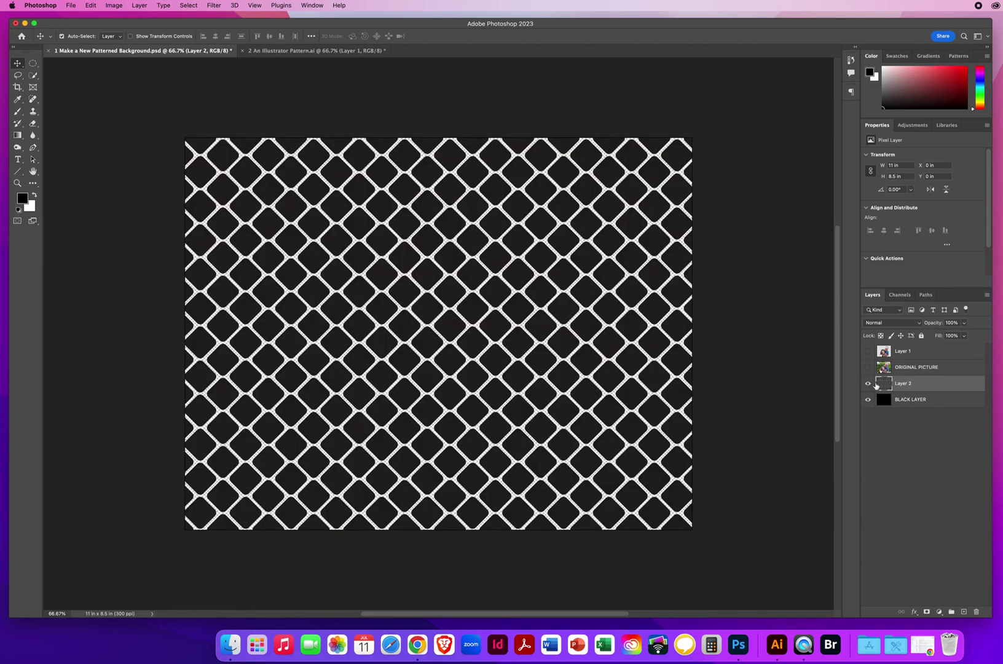
pyautogui.click(868, 399)
pyautogui.click(868, 367)
pyautogui.click(868, 351)
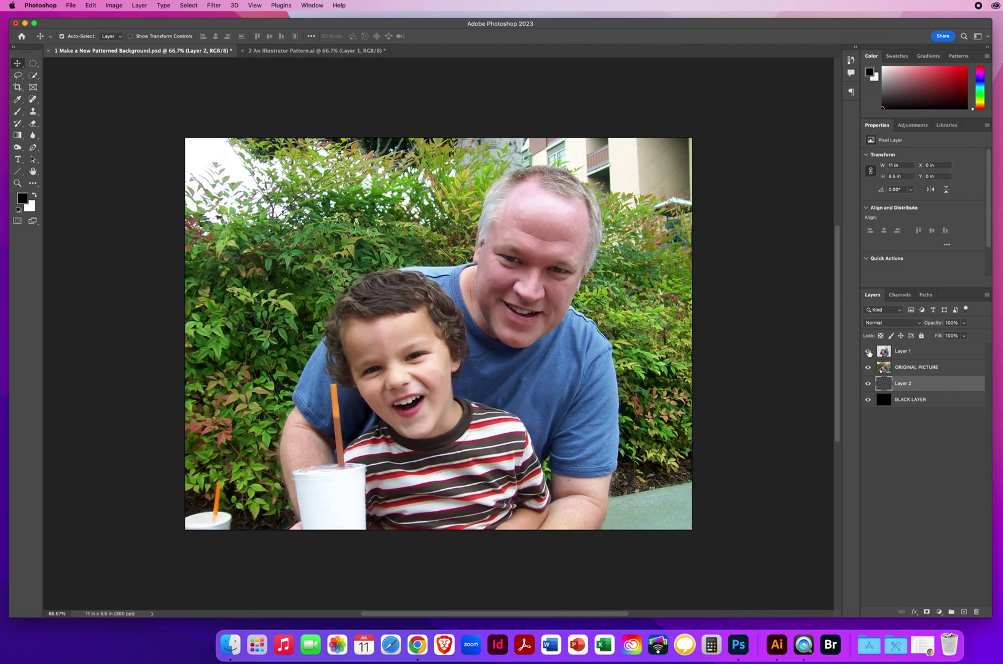
pyautogui.click(951, 372)
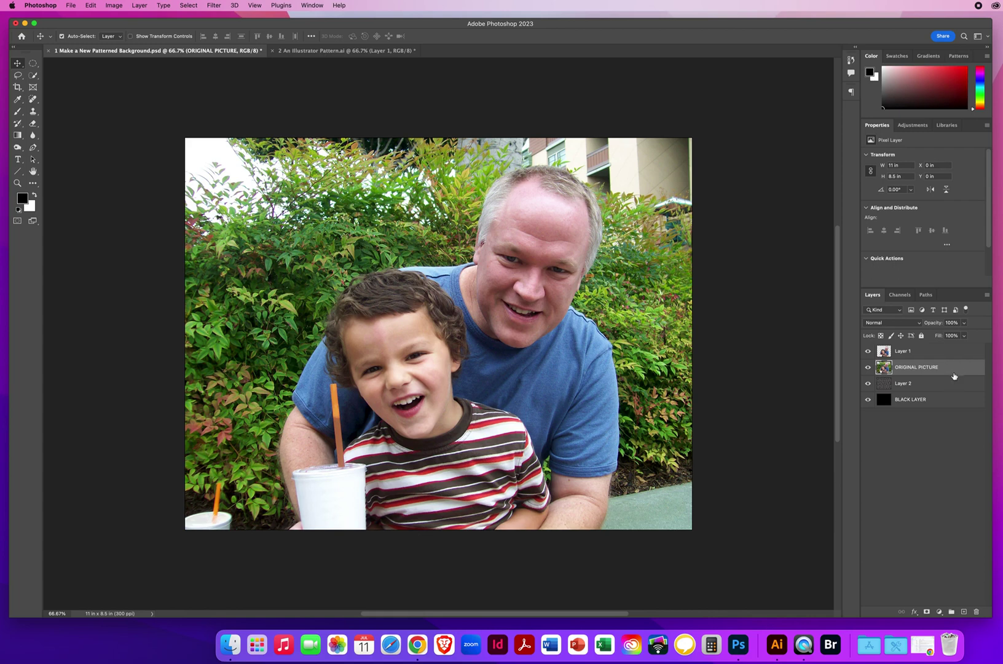
pyautogui.moveTo(952, 376); pyautogui.dragTo(952, 372)
pyautogui.moveTo(952, 372); pyautogui.dragTo(951, 373)
pyautogui.moveTo(951, 373); pyautogui.dragTo(942, 373)
pyautogui.click(868, 399)
pyautogui.click(869, 368)
pyautogui.click(868, 351)
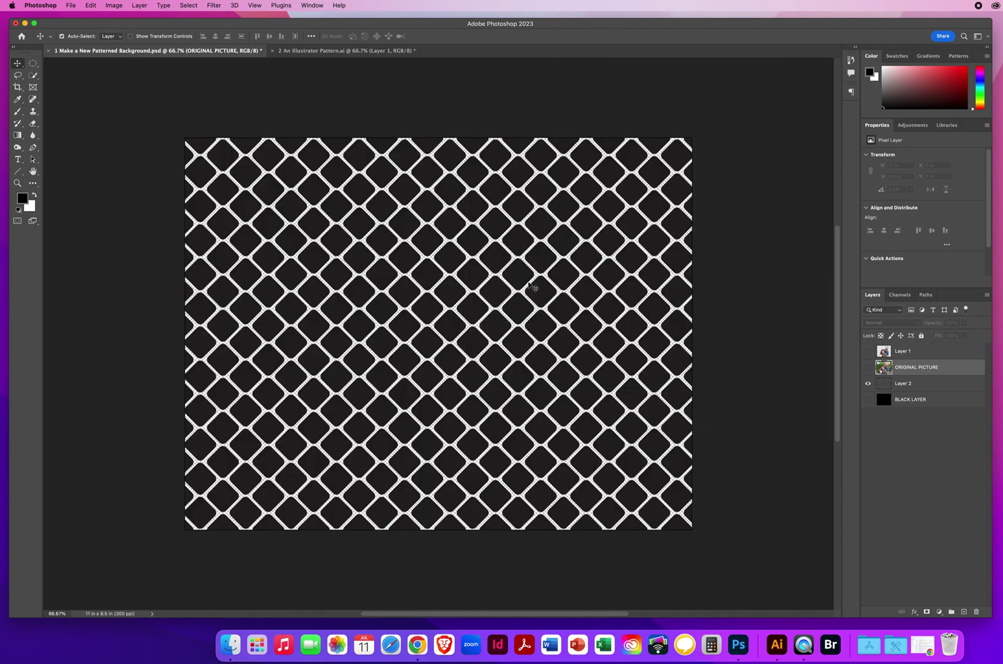
pyautogui.click(885, 401)
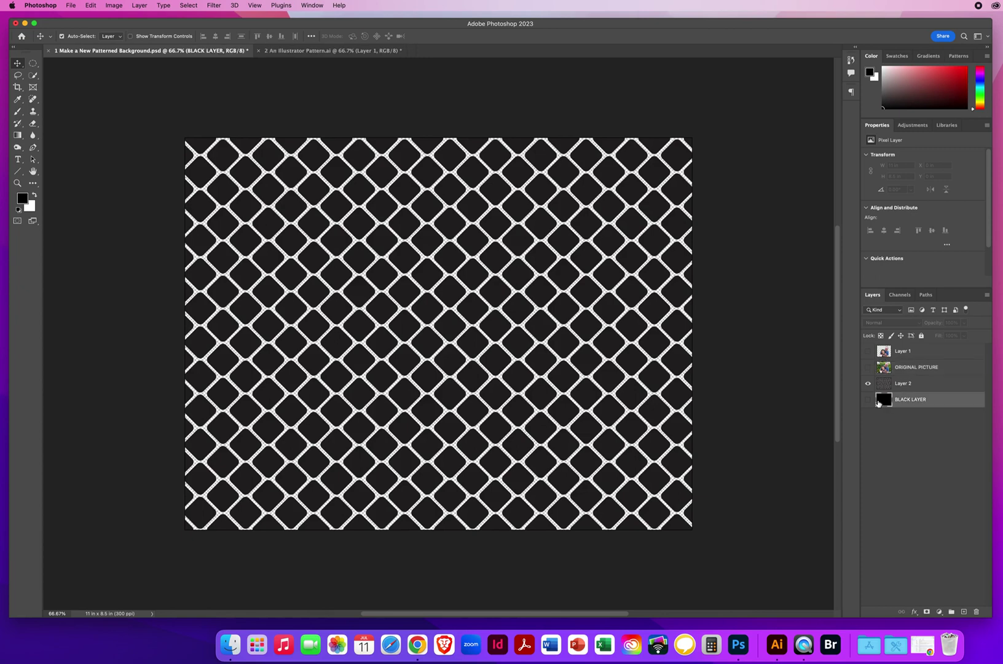
pyautogui.click(868, 401)
pyautogui.click(869, 401)
pyautogui.click(869, 351)
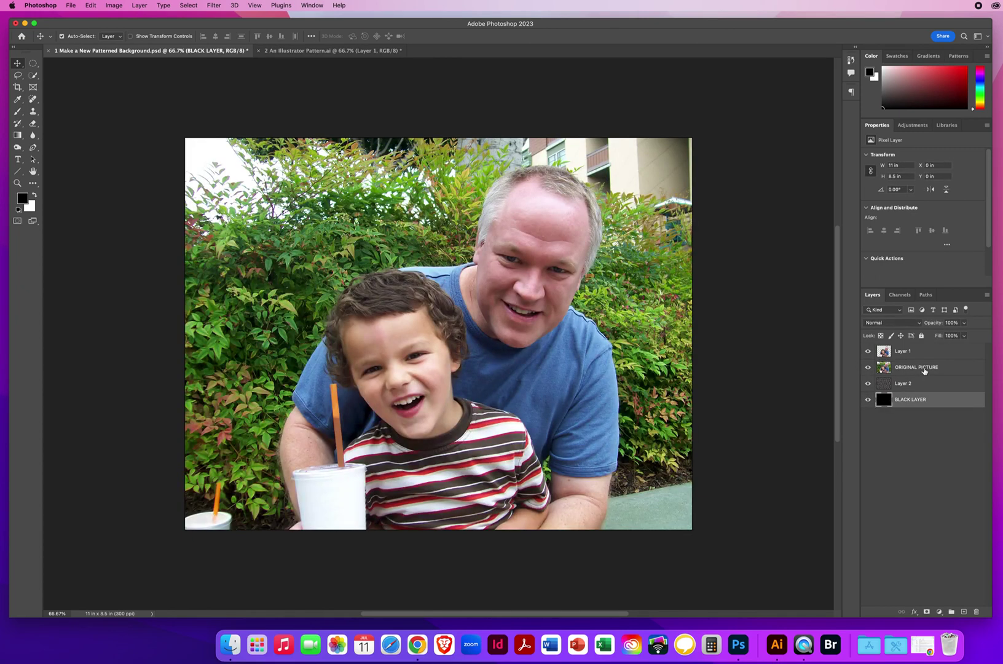
pyautogui.click(924, 370)
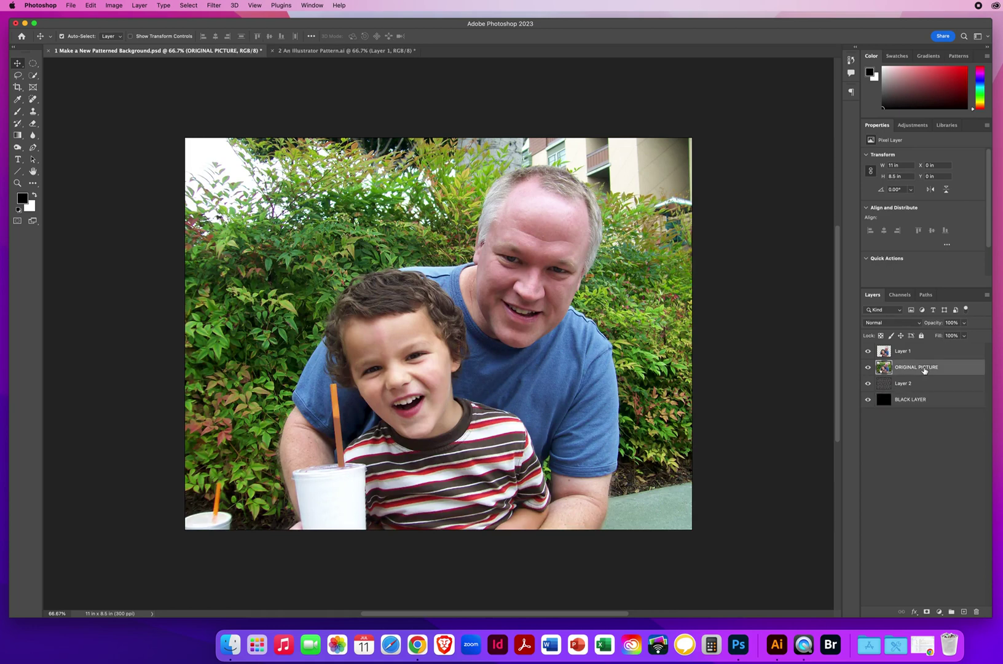
pyautogui.click(917, 385)
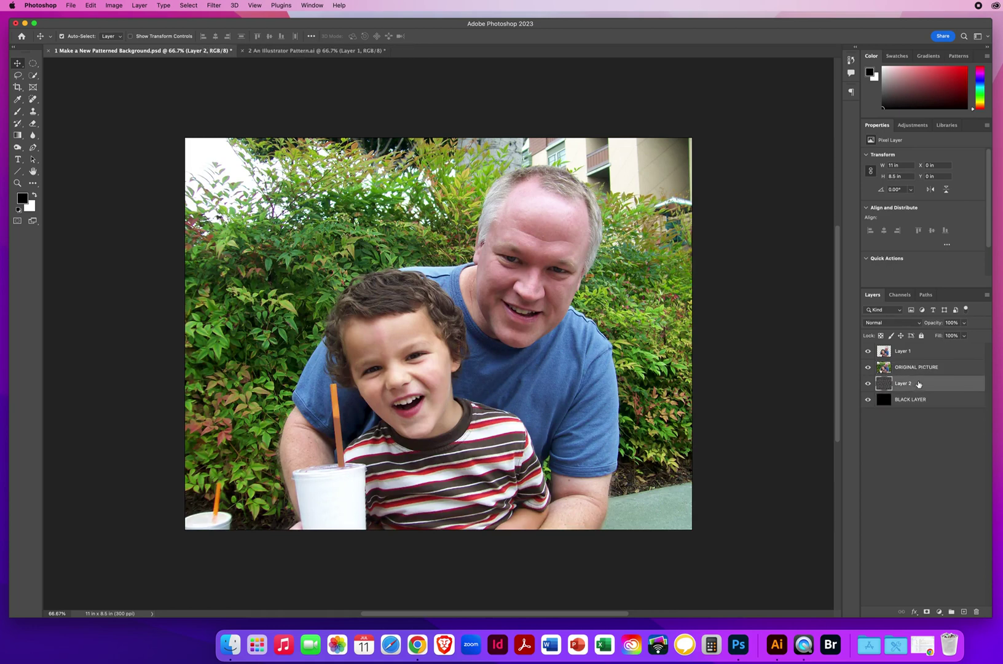
pyautogui.click(920, 370)
pyautogui.click(924, 383)
# - Clip ORIGINAL PICTURE into the diamond pattern in Layer 2 and hide the Layer 1 cutout
pyautogui.keyDown('alt'); pyautogui.click(952, 374); pyautogui.keyUp('alt')
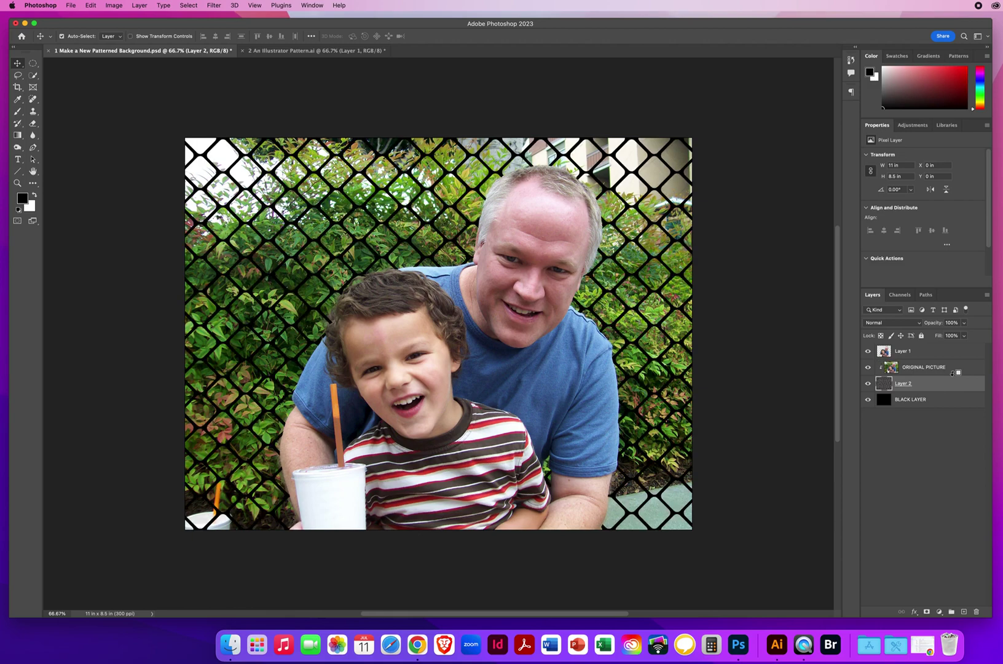
pyautogui.click(914, 367)
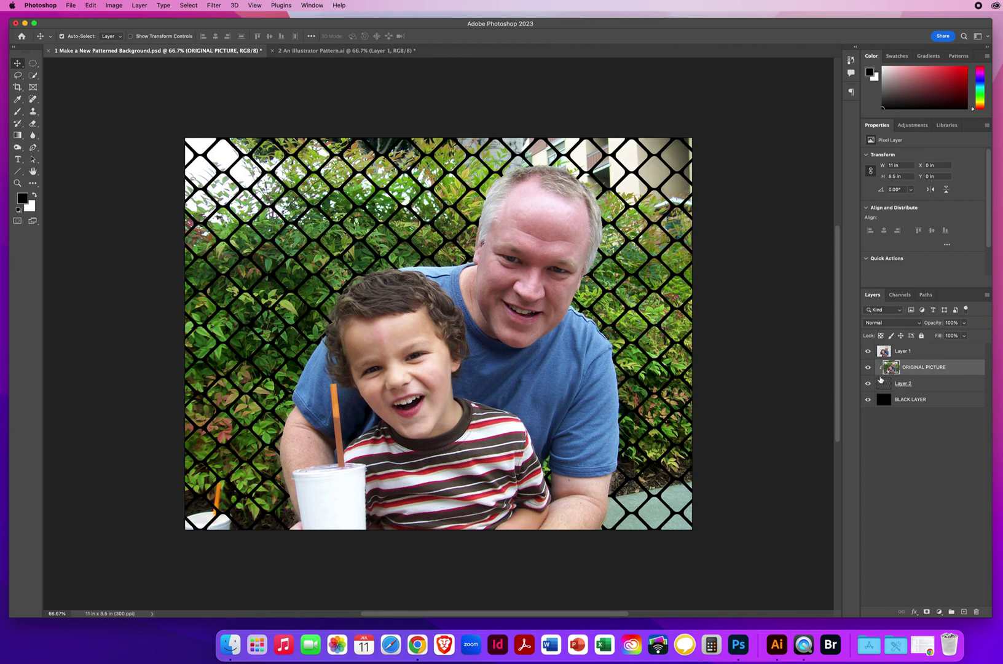
pyautogui.click(883, 385)
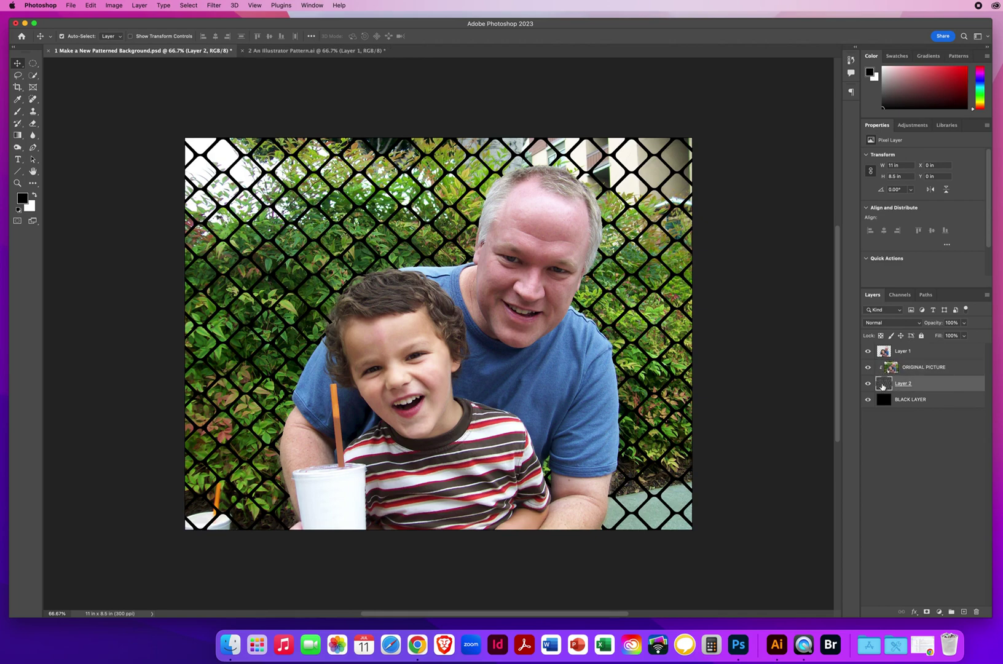
pyautogui.click(901, 354)
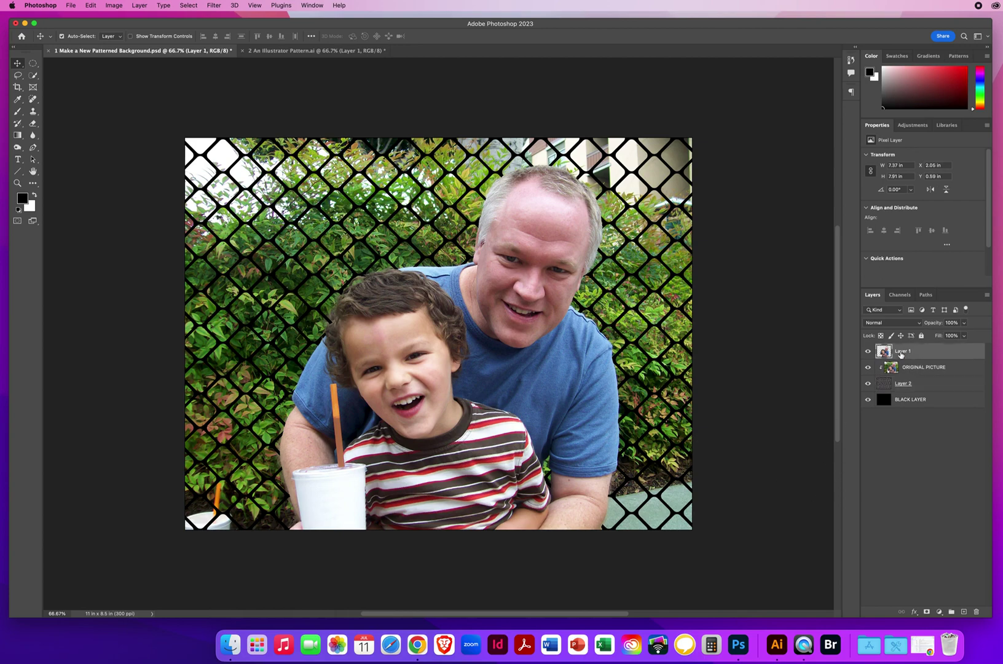
pyautogui.click(868, 351)
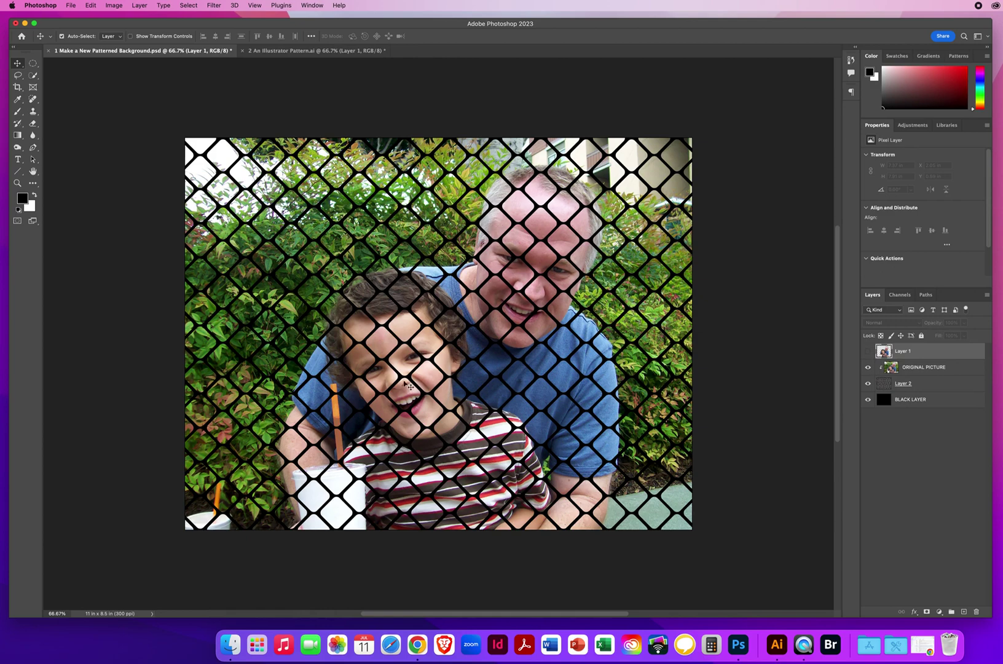
# - Toggle BLACK LAYER off and back on to compare the gaps between diamonds
pyautogui.click(907, 370)
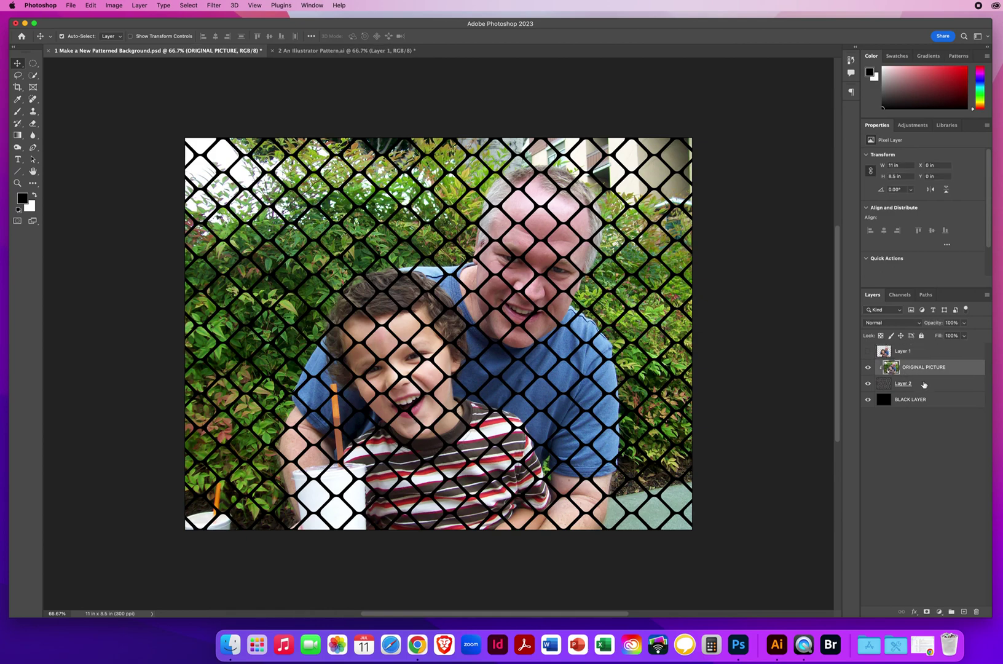
pyautogui.click(923, 385)
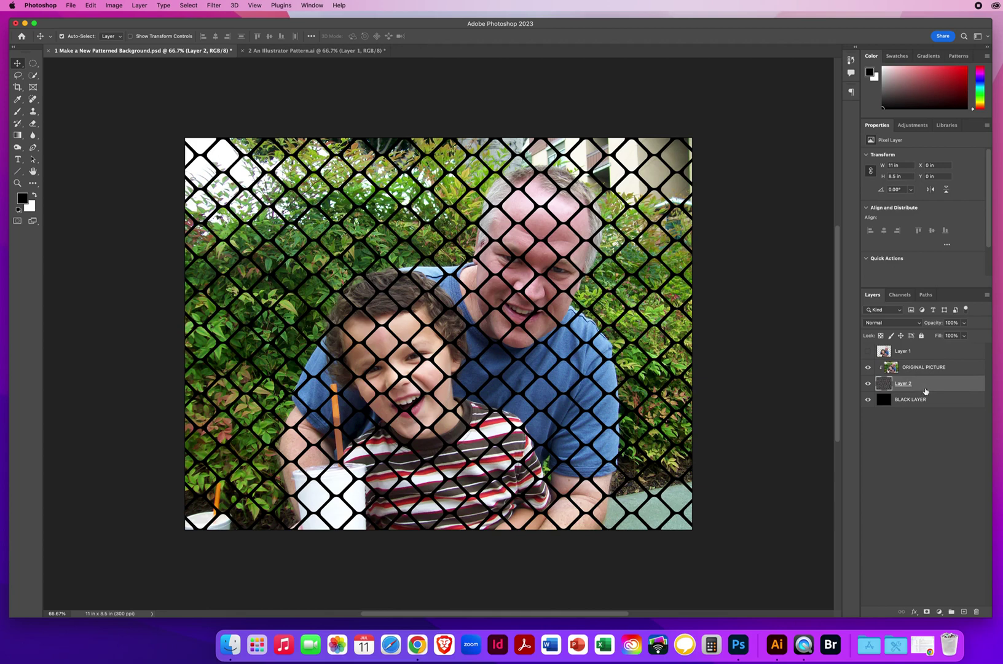
pyautogui.click(901, 402)
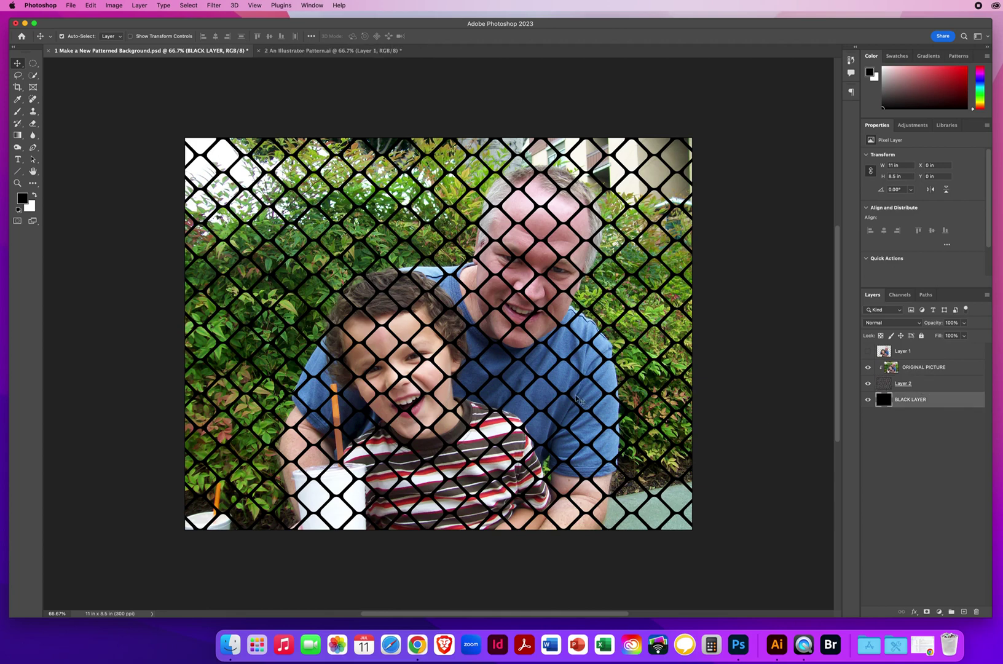
pyautogui.click(868, 400)
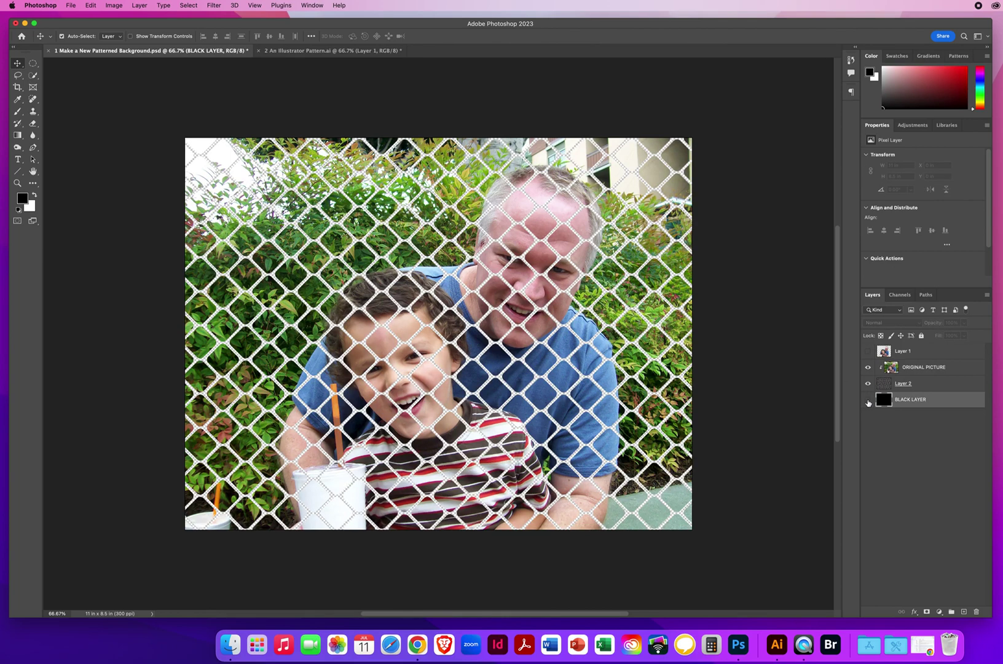
pyautogui.click(868, 401)
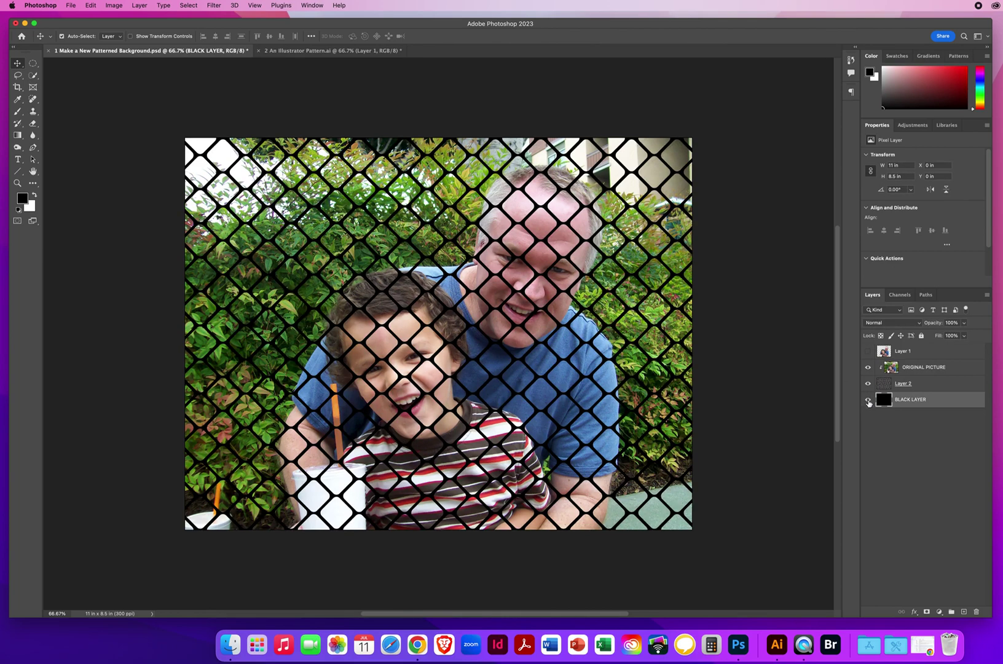
pyautogui.click(898, 352)
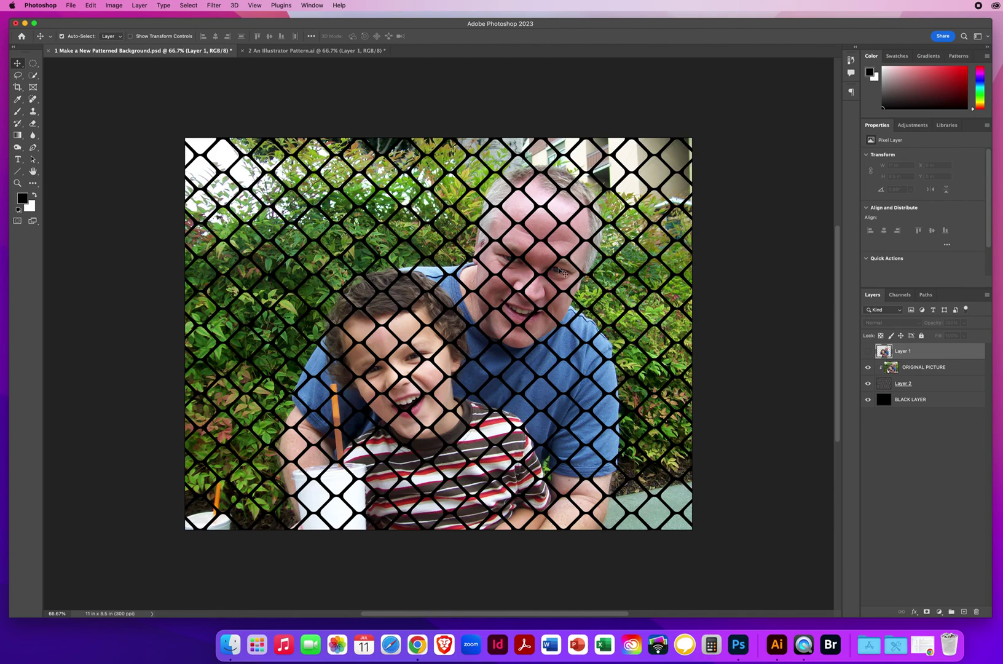
# - Show the Layer 1 father-and-son cutout again, undoing an accidental move to keep its position
pyautogui.click(868, 351)
pyautogui.moveTo(451, 346); pyautogui.dragTo(395, 279)
pyautogui.click(93, 6)
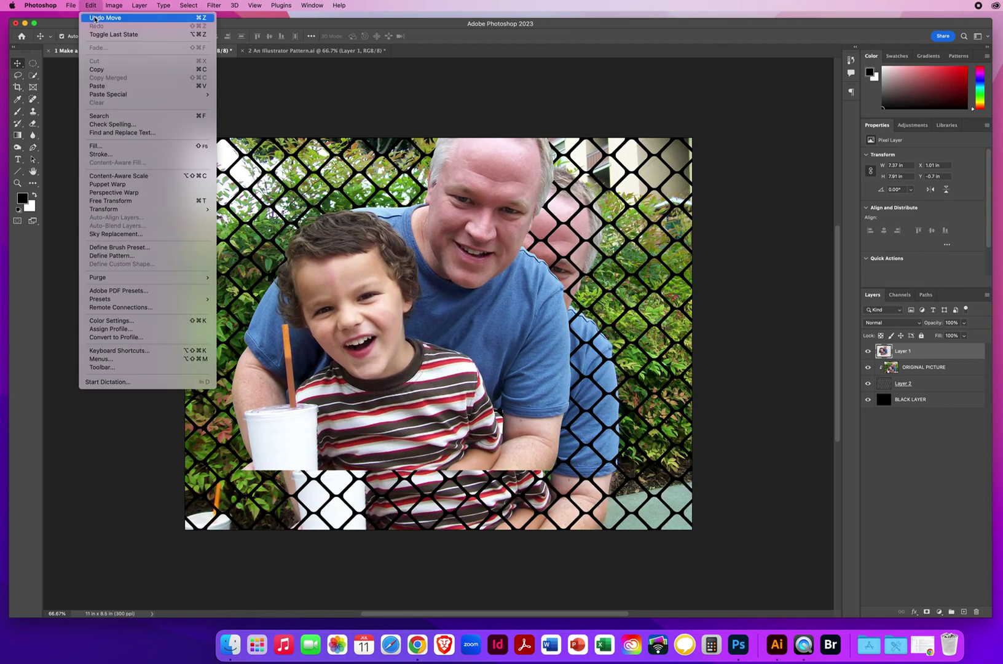
pyautogui.click(95, 16)
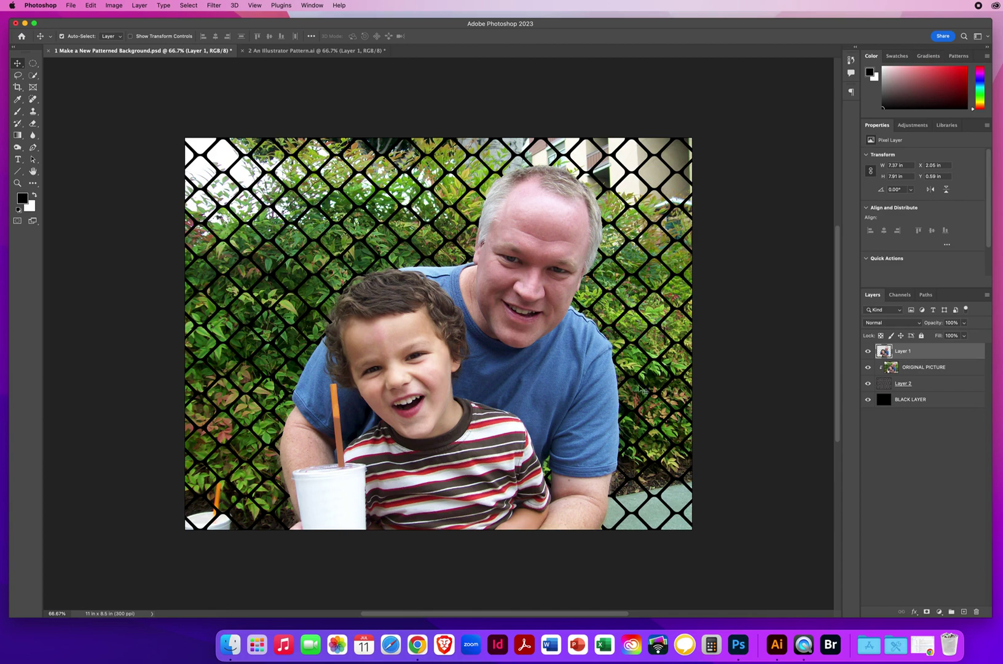
# - Close the Illustrator pattern document without saving its changes
pyautogui.click(281, 54)
pyautogui.click(242, 51)
pyautogui.click(568, 238)
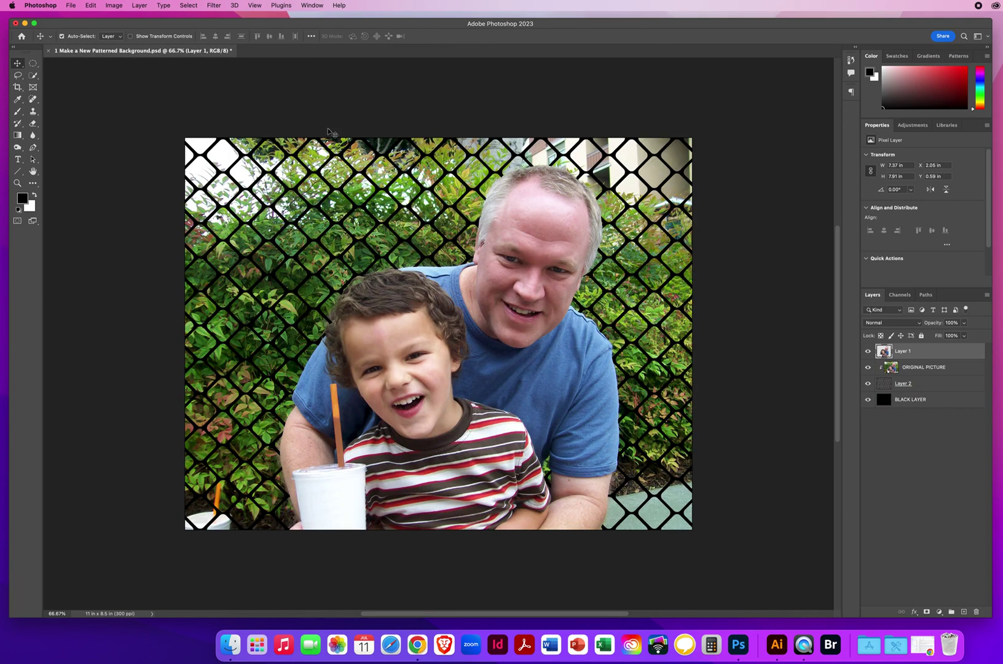
# - Save a JPEG copy of the composite to the Desktop at quality 8 High, then float the Layers panel
pyautogui.click(72, 6)
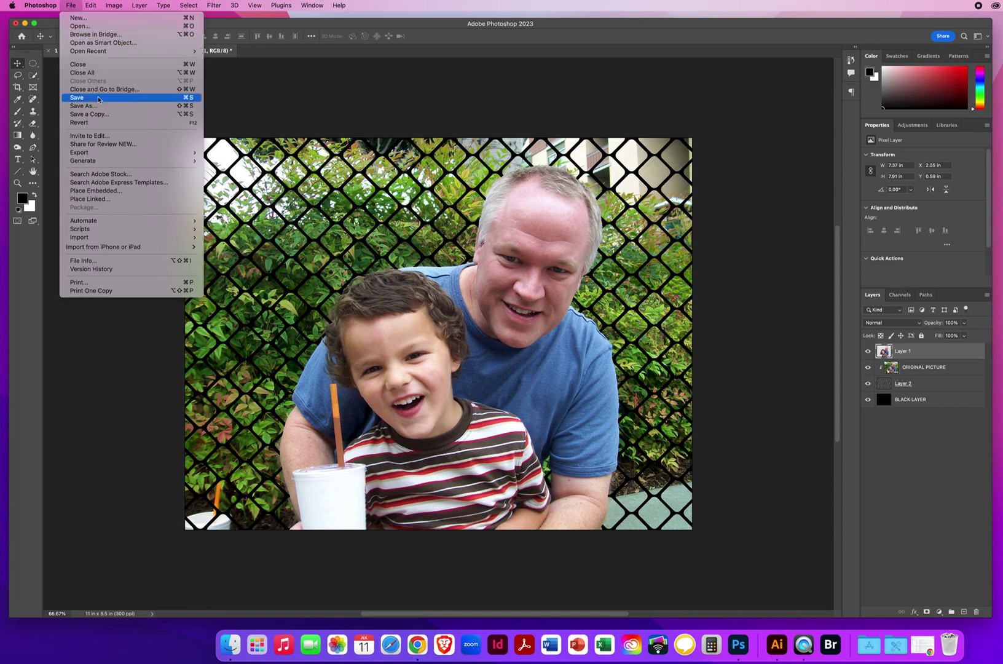
pyautogui.click(293, 126)
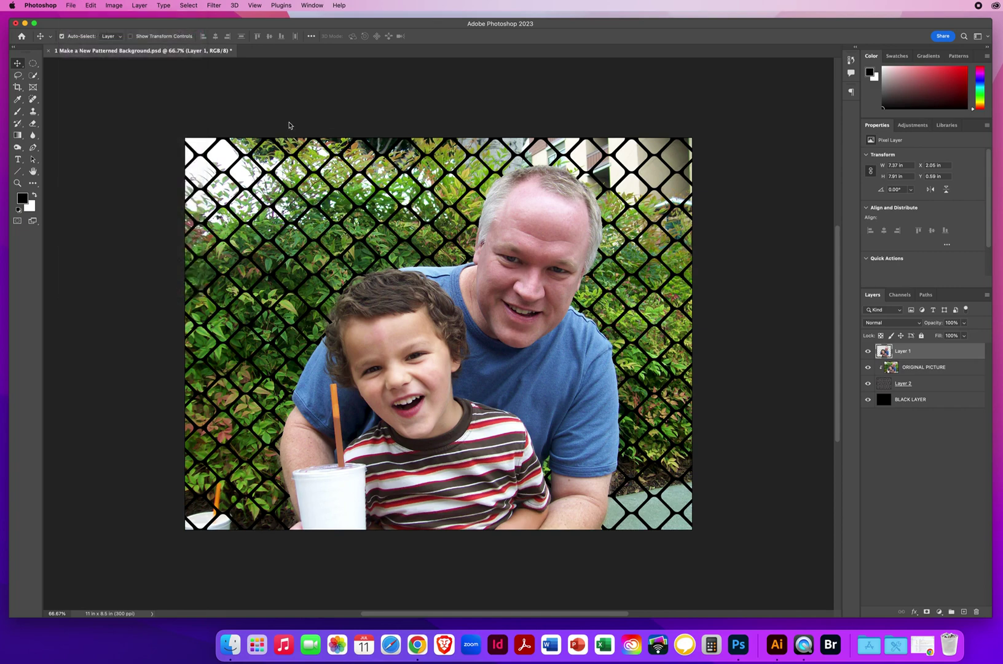
pyautogui.press('alt+super+s')
pyautogui.write('NielsenChris')
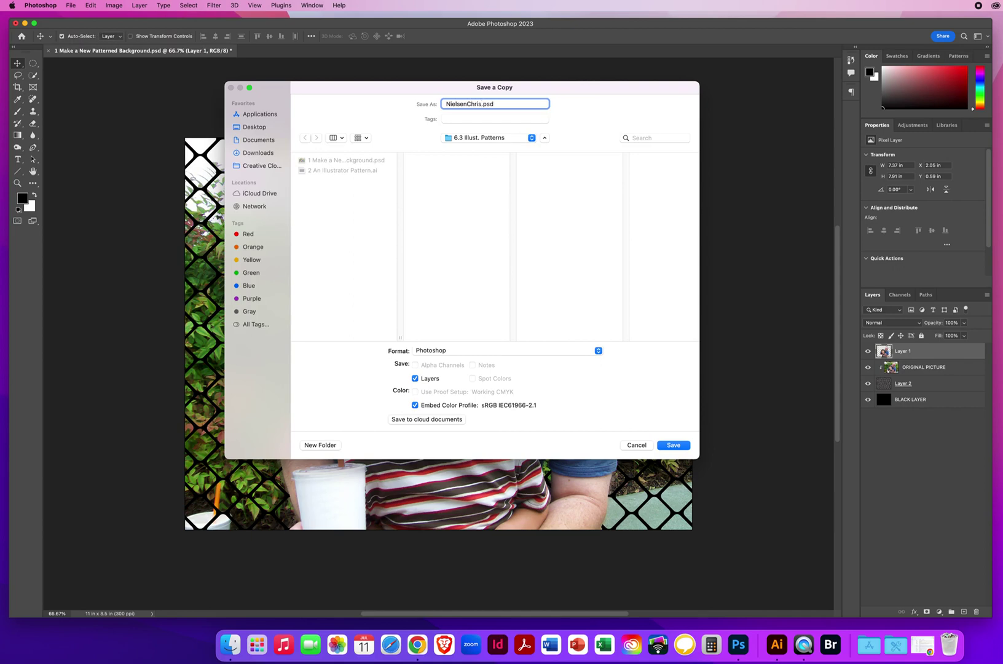
pyautogui.write('BackgroundPattern')
pyautogui.click(257, 127)
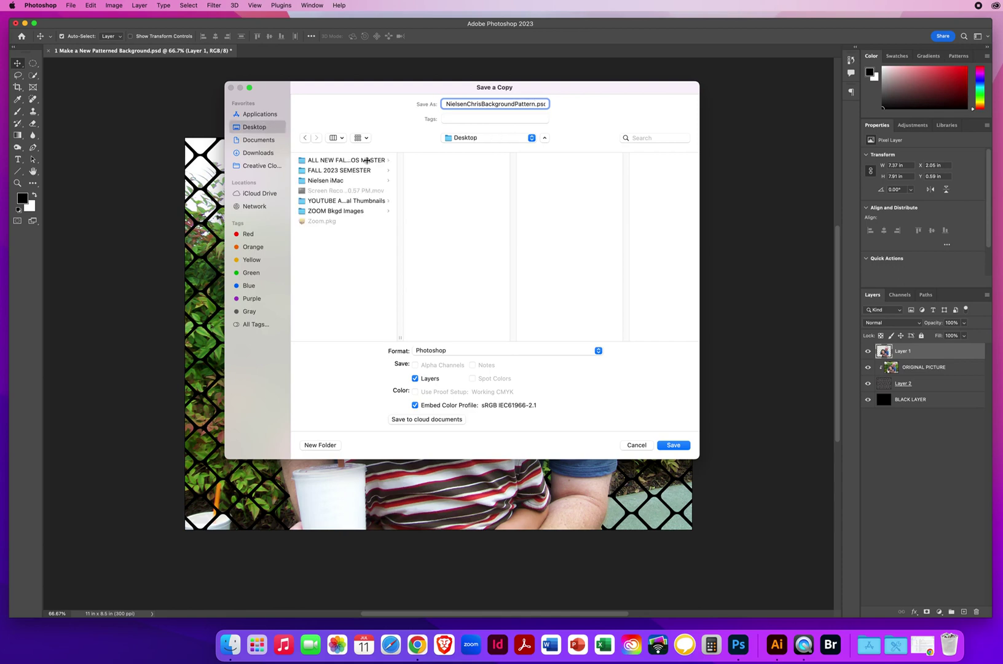
pyautogui.click(480, 349)
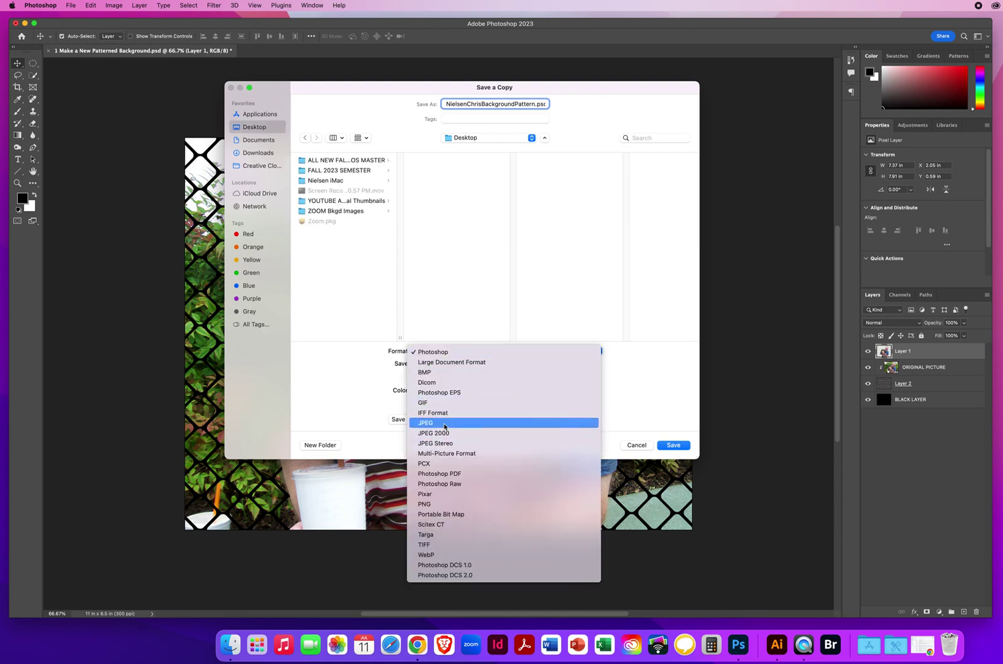
pyautogui.click(493, 424)
pyautogui.click(674, 445)
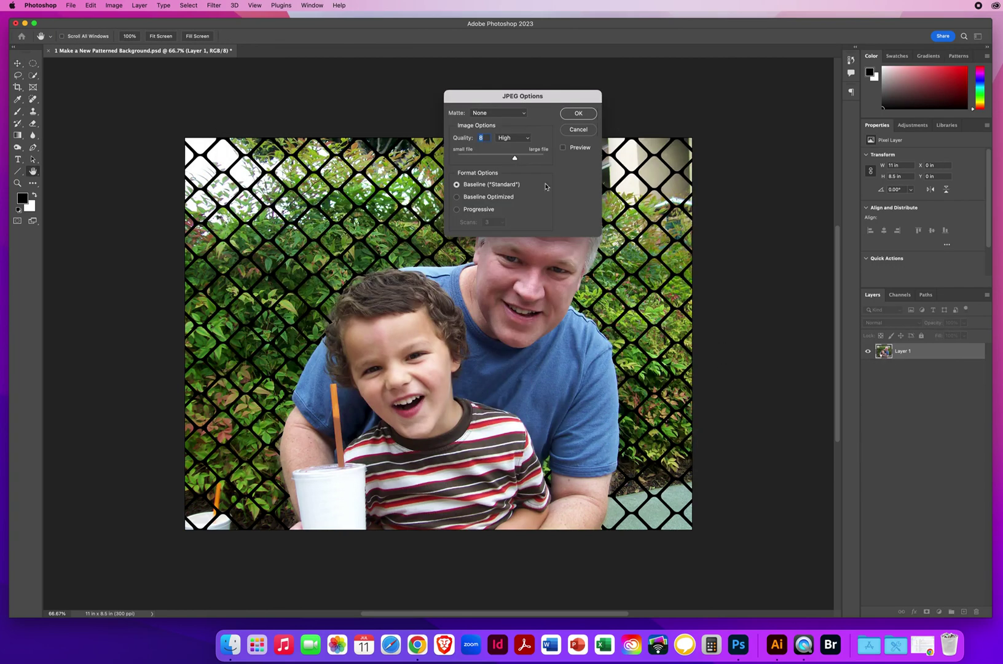
pyautogui.click(574, 115)
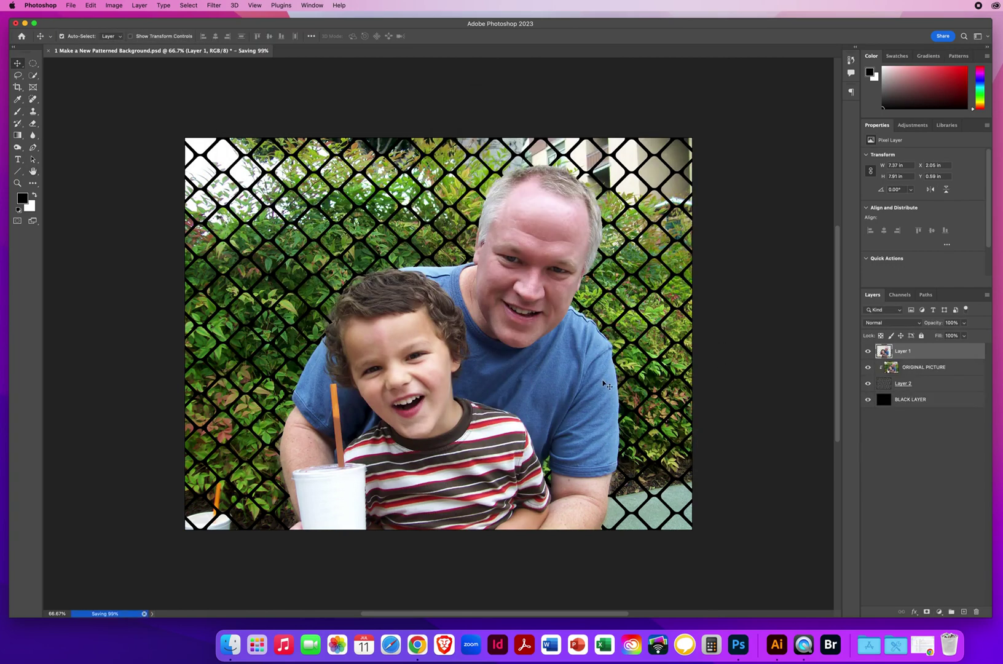
pyautogui.click(499, 108)
pyautogui.moveTo(891, 295); pyautogui.dragTo(700, 203)
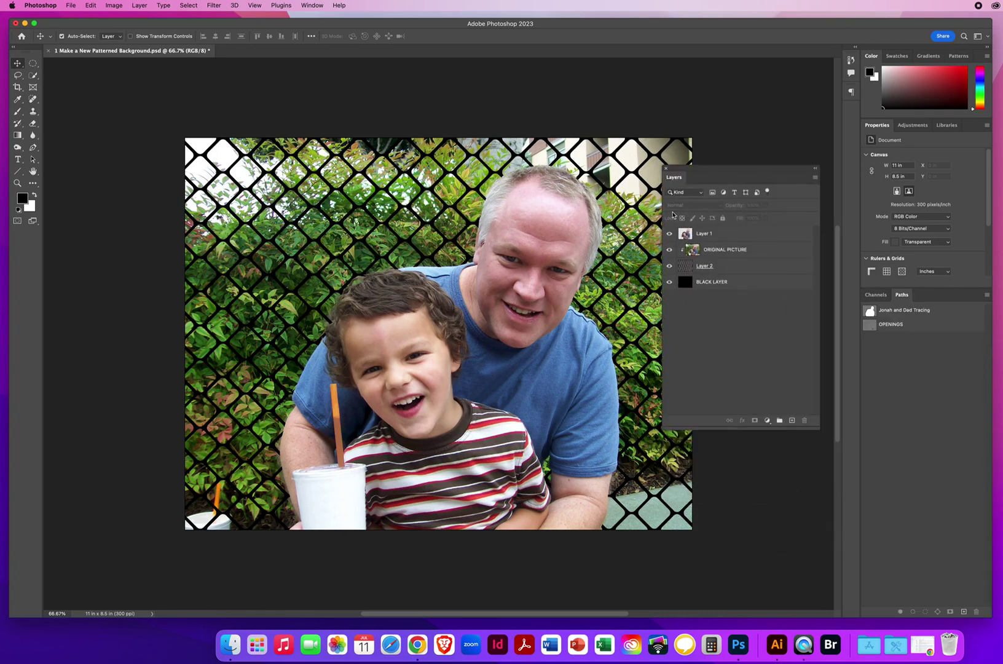